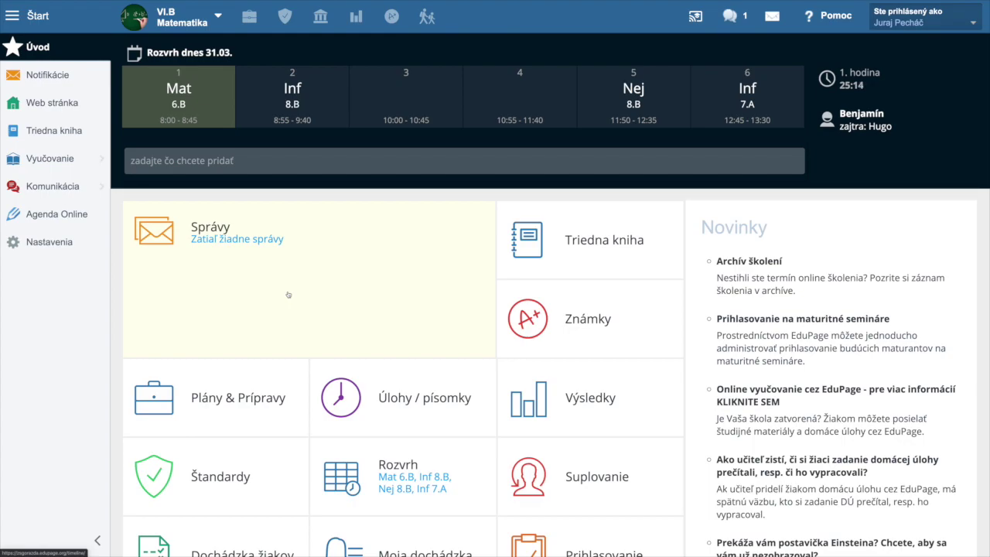
# Step: Open the homework and tests overview, include completed items, and filter the list to homework
pyautogui.click(401, 404)
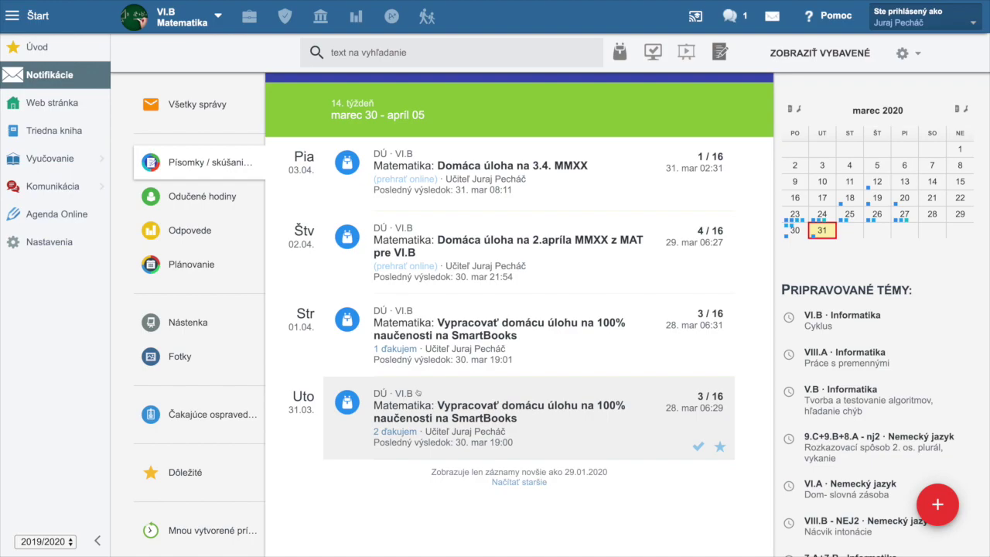
pyautogui.click(814, 59)
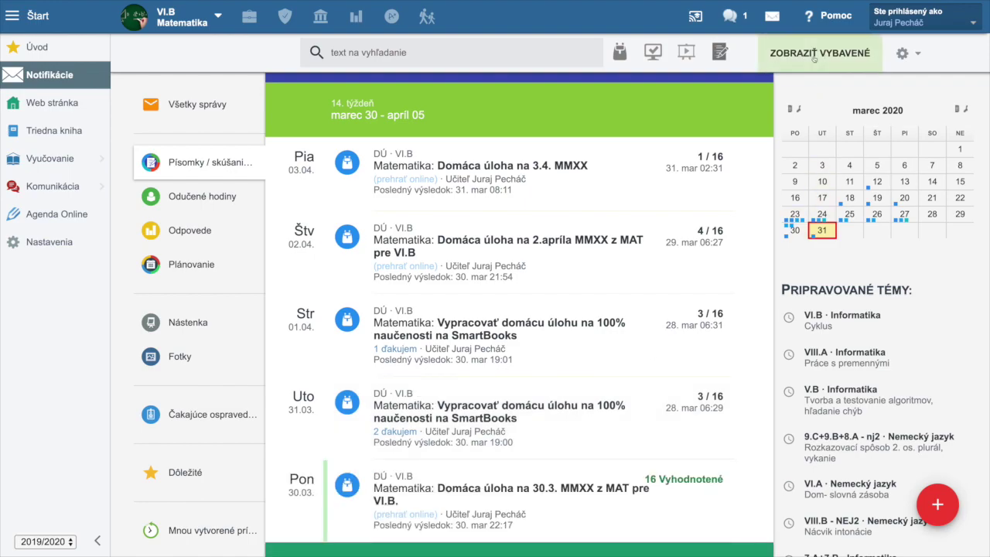
pyautogui.click(619, 55)
# Step: Find the VI.B Matematika assignment "Domáca úloha na 23.3. MMXX" and open its results
pyautogui.scroll(-3, 531, 322)
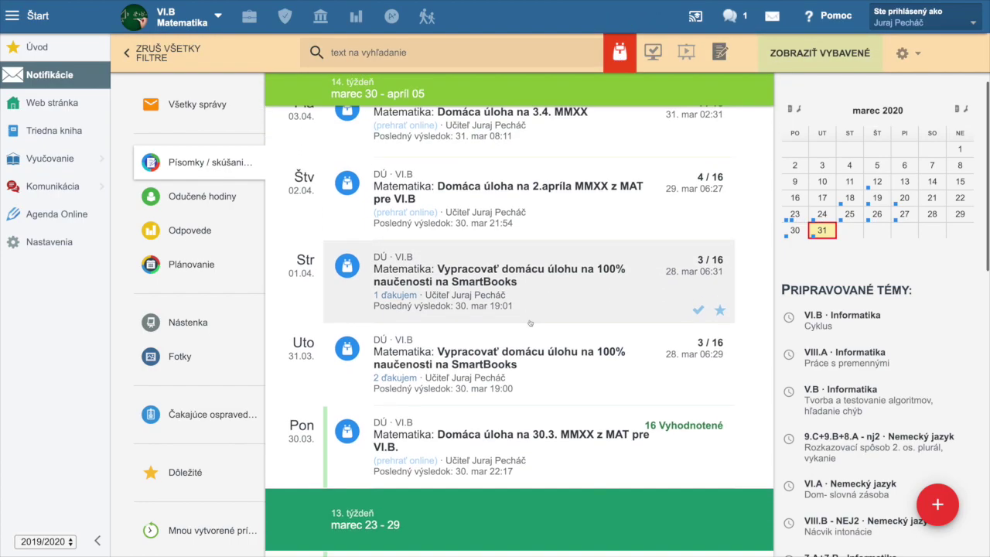
pyautogui.scroll(-5, 531, 322)
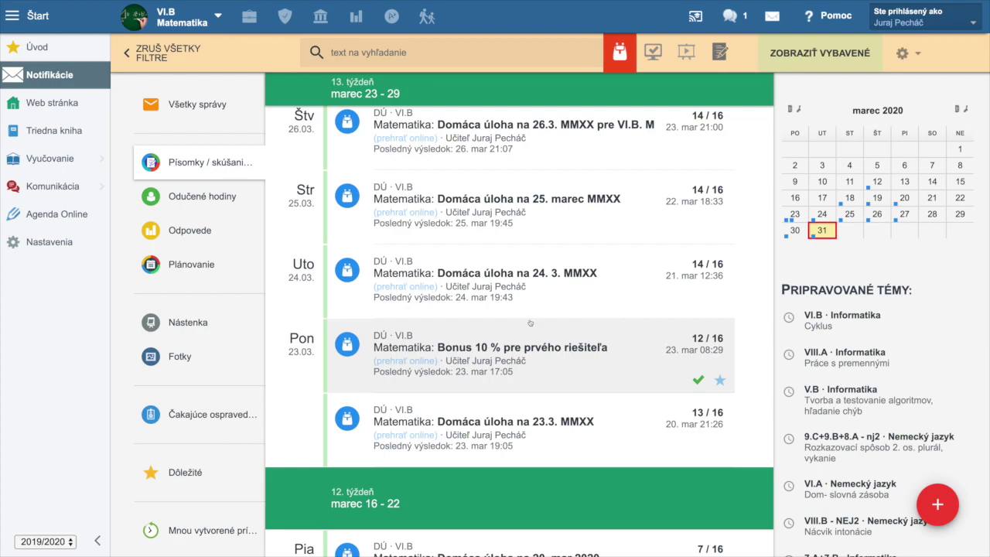
pyautogui.scroll(-1, 532, 402)
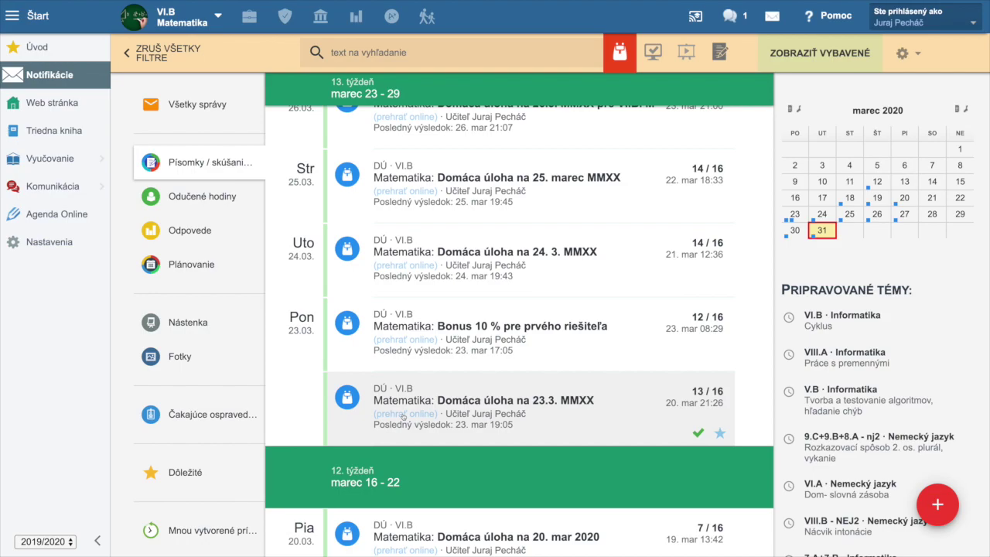
pyautogui.click(402, 416)
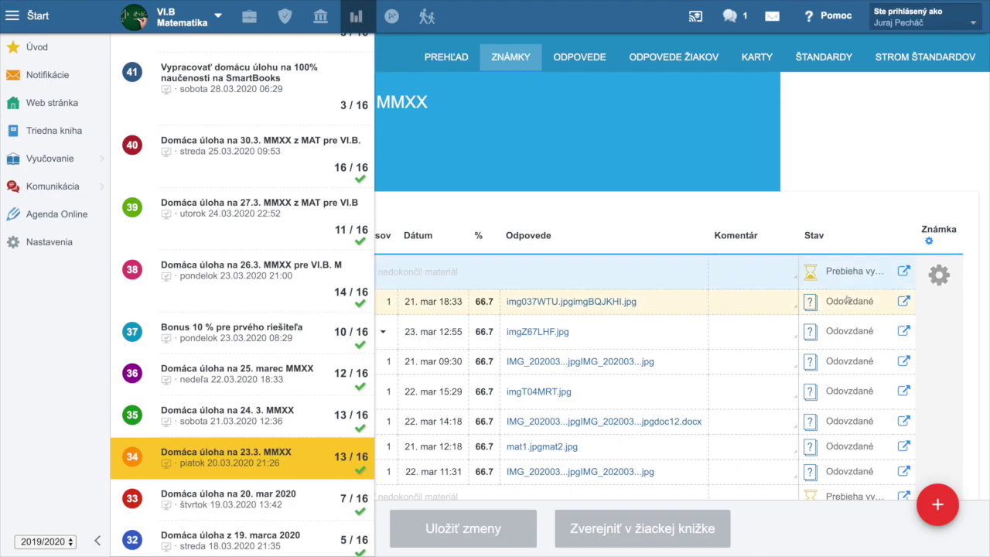
# Step: View the submitted photo img037WTU.jpg from the 21 March 18:33 submission and return to the results table
pyautogui.click(525, 305)
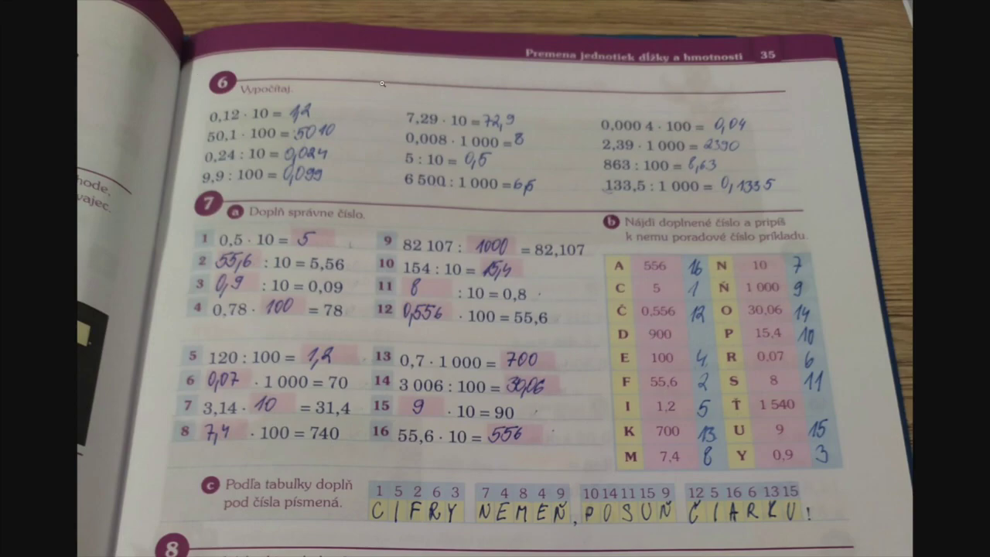
pyautogui.moveTo(133, 2)
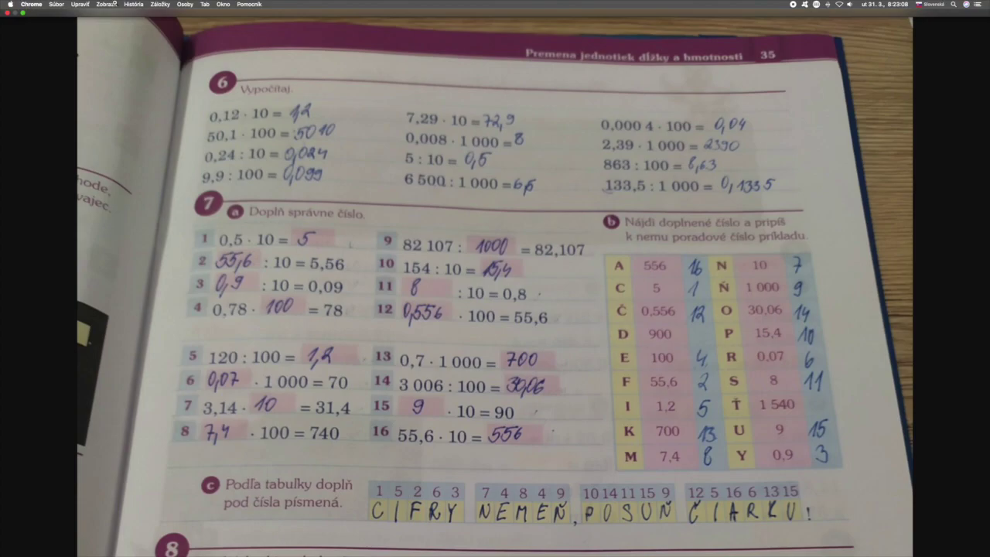
pyautogui.click(24, 15)
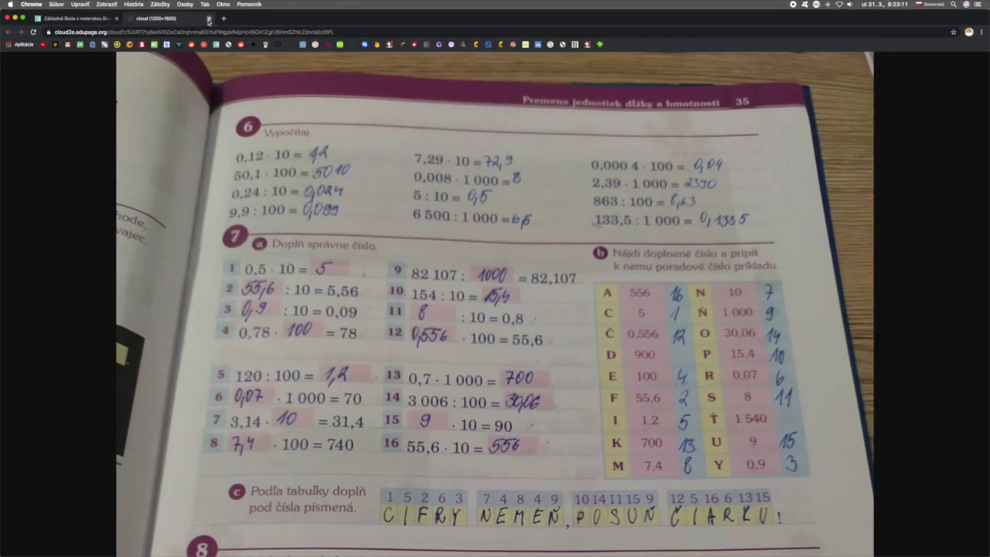
pyautogui.press('super+w')
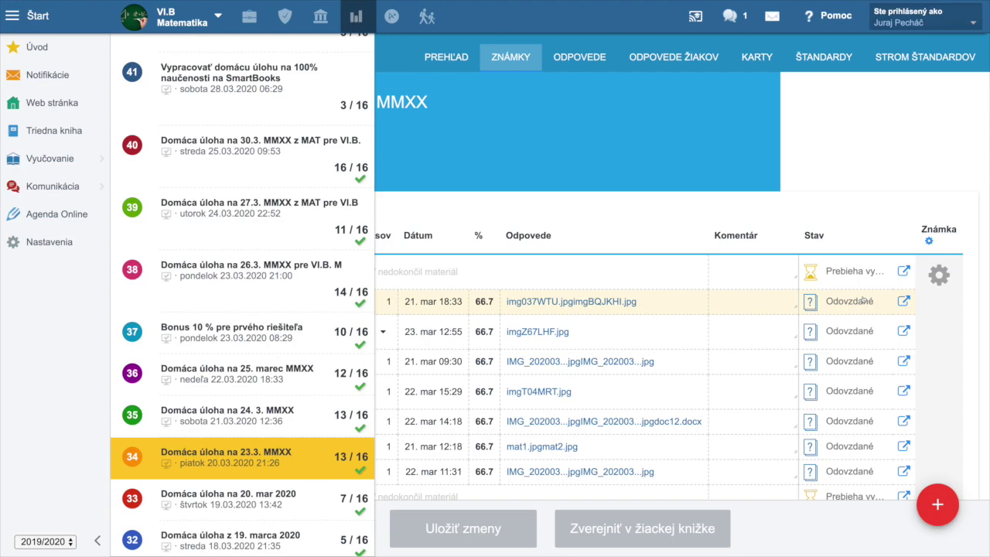
# Step: Set up a new grading event named "Korona úlohy" with the weight "Veľmi malá dôležitosť, štvrtinová váha (0.25x)"
pyautogui.click(939, 275)
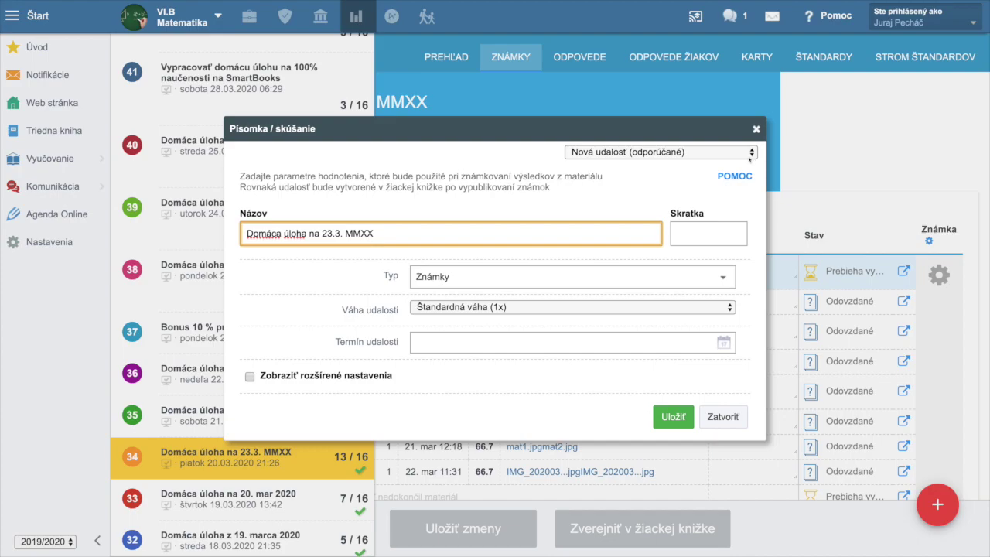
pyautogui.moveTo(378, 233); pyautogui.dragTo(244, 232)
pyautogui.write('K')
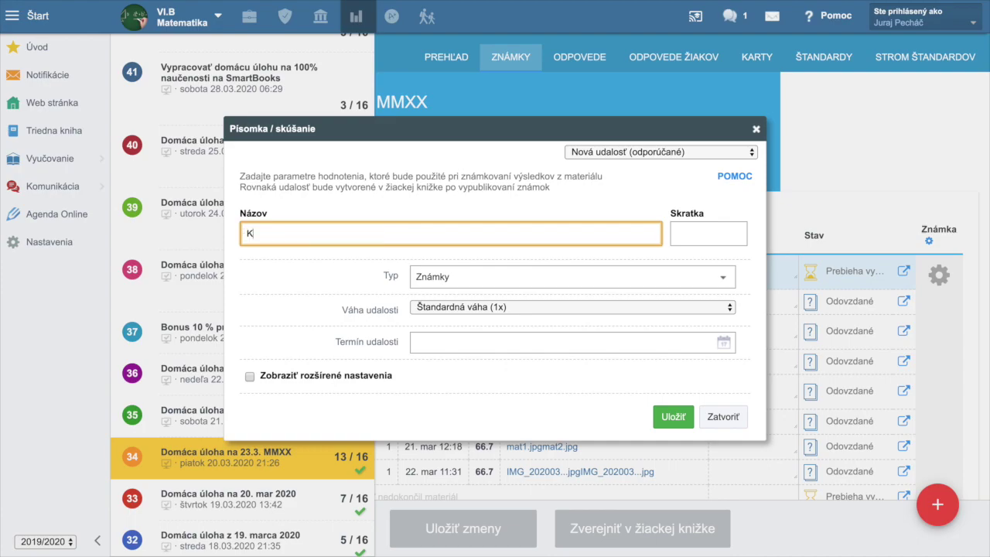
pyautogui.write('orona úlohy')
pyautogui.click(731, 309)
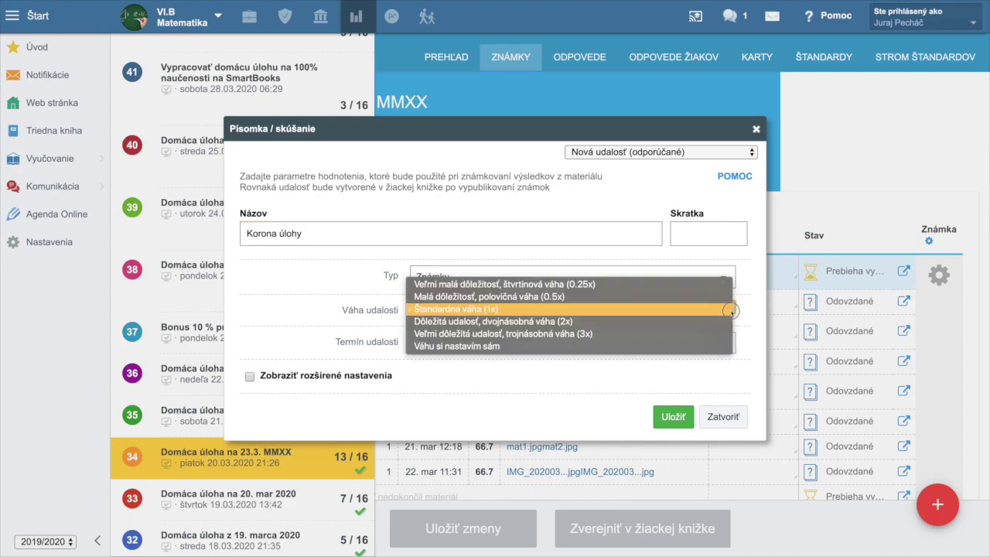
pyautogui.click(574, 284)
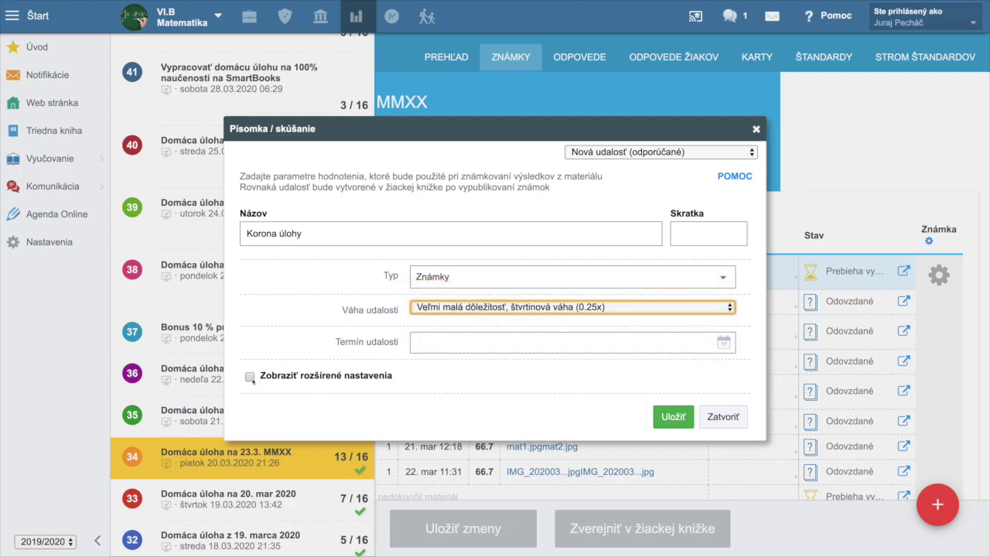
# Step: Show the event's extended settings, review them, and save the grading event
pyautogui.click(250, 377)
pyautogui.scroll(-3, 416, 392)
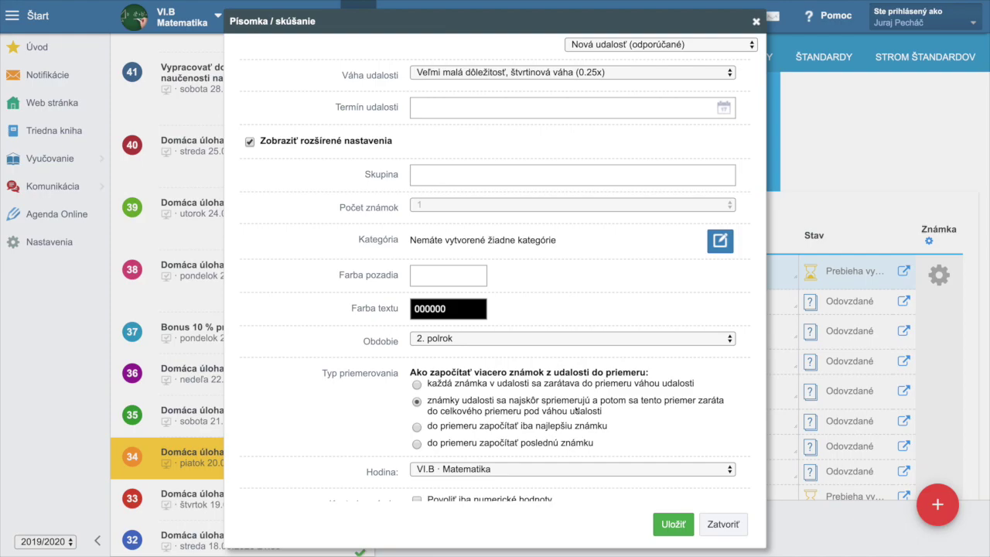
pyautogui.scroll(-1, 585, 406)
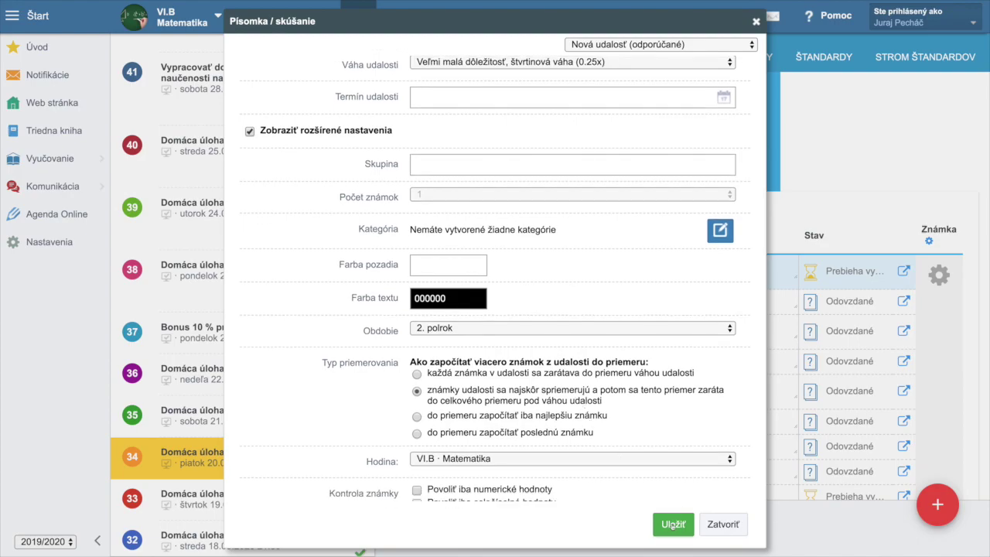
pyautogui.click(673, 524)
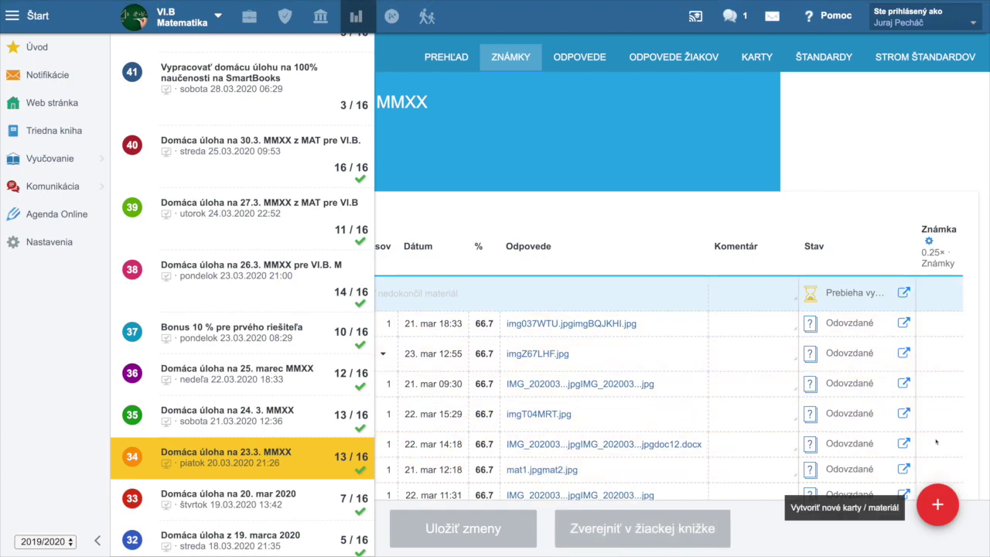
# Step: Enter grade 5 for the unfinished homework in the first row and grade 1 for the four submissions directly below it
pyautogui.click(924, 296)
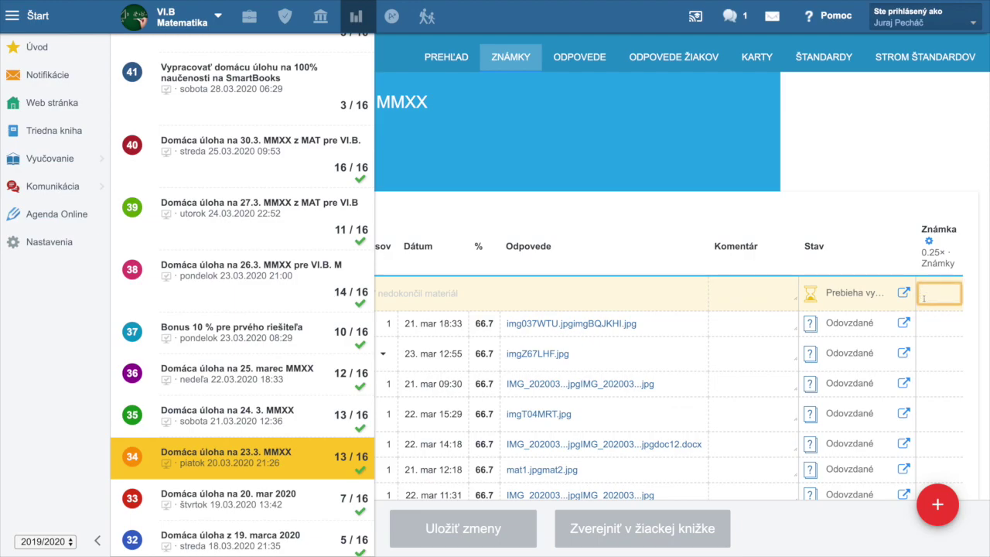
pyautogui.write('5')
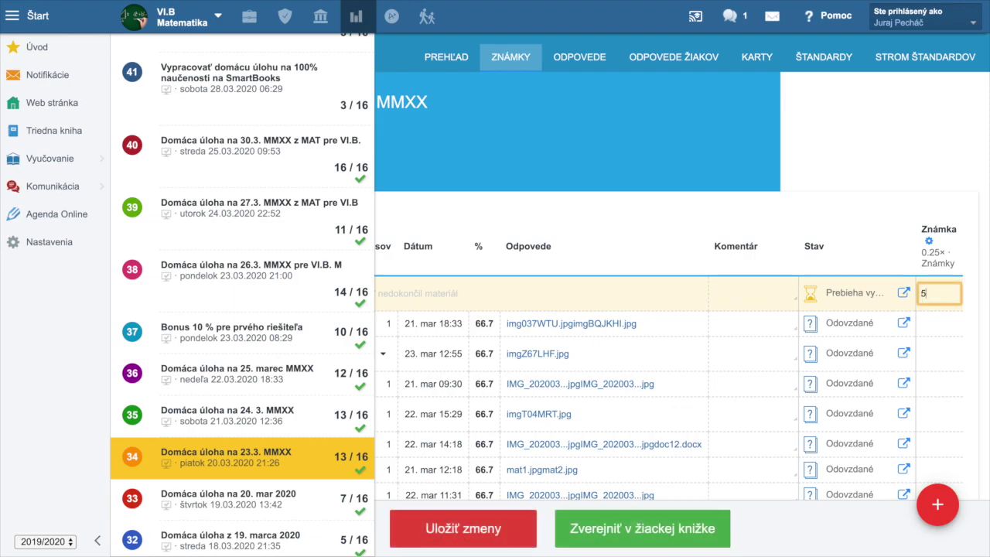
pyautogui.click(927, 324)
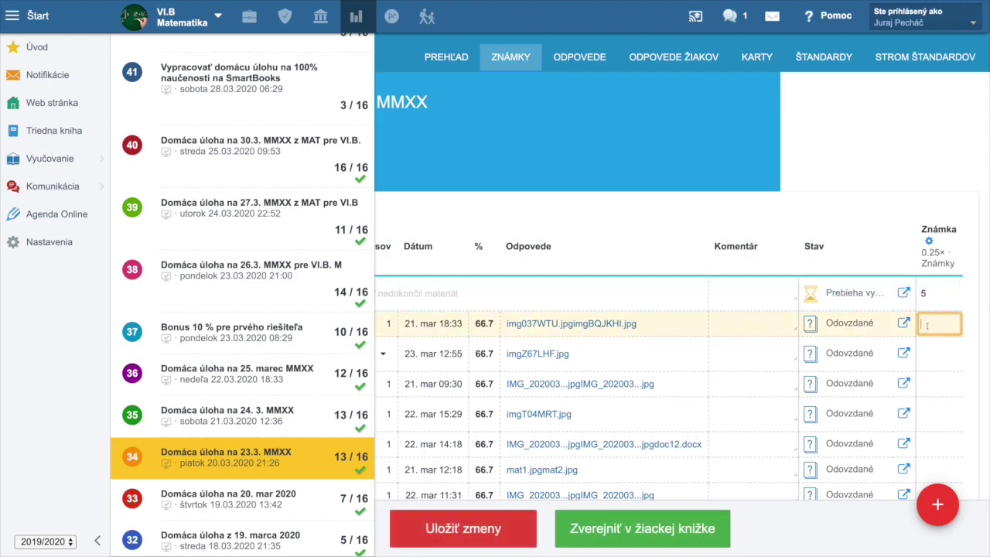
pyautogui.write('1')
pyautogui.press('Return')
pyautogui.write('1')
pyautogui.press('Return')
pyautogui.write('1')
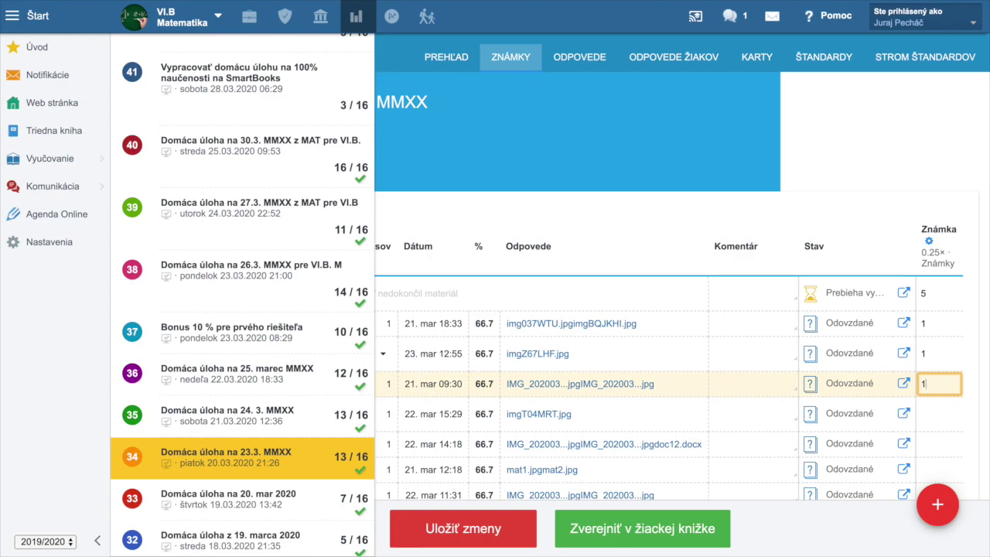
pyautogui.press('Return')
pyautogui.write('1')
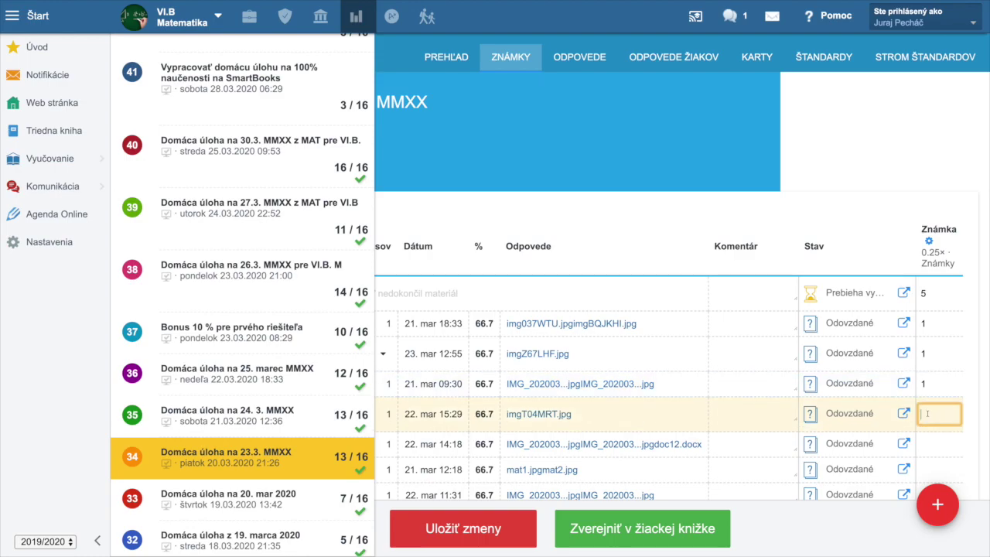
# Step: Enter grade 1 for the submissions dated 22 March 14:18, 21 March 12:18 and 22 March 11:31
pyautogui.scroll(-1, 929, 373)
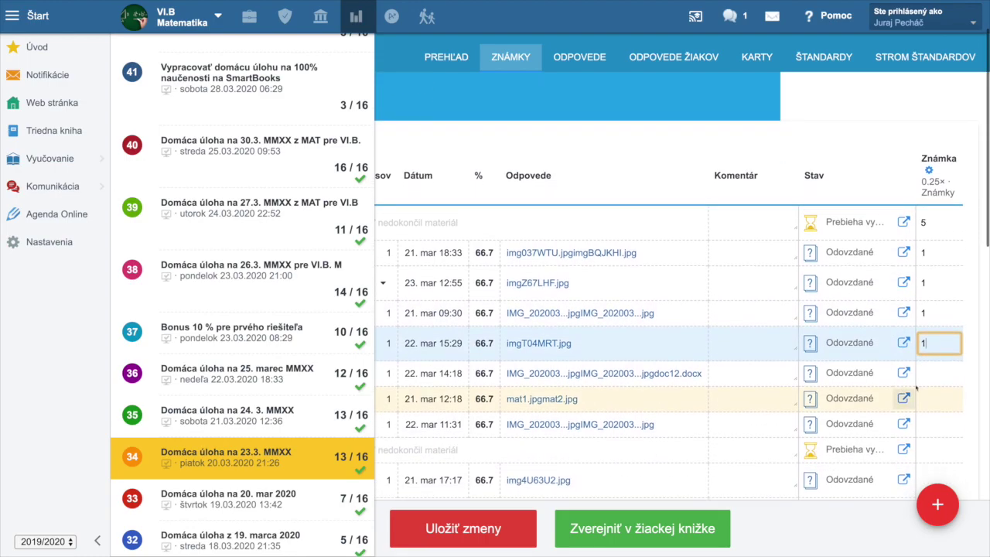
pyautogui.click(929, 372)
pyautogui.write('1')
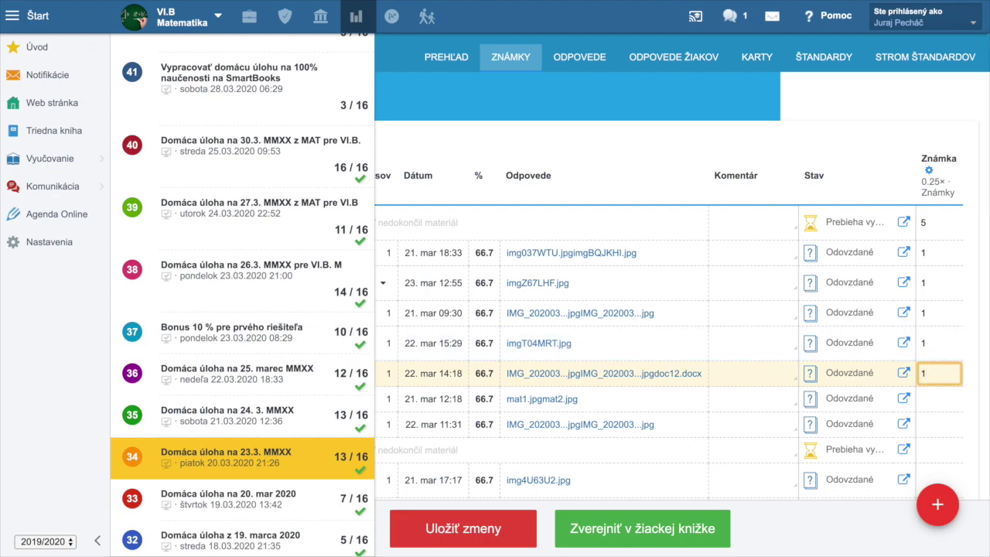
pyautogui.click(925, 398)
pyautogui.write('1')
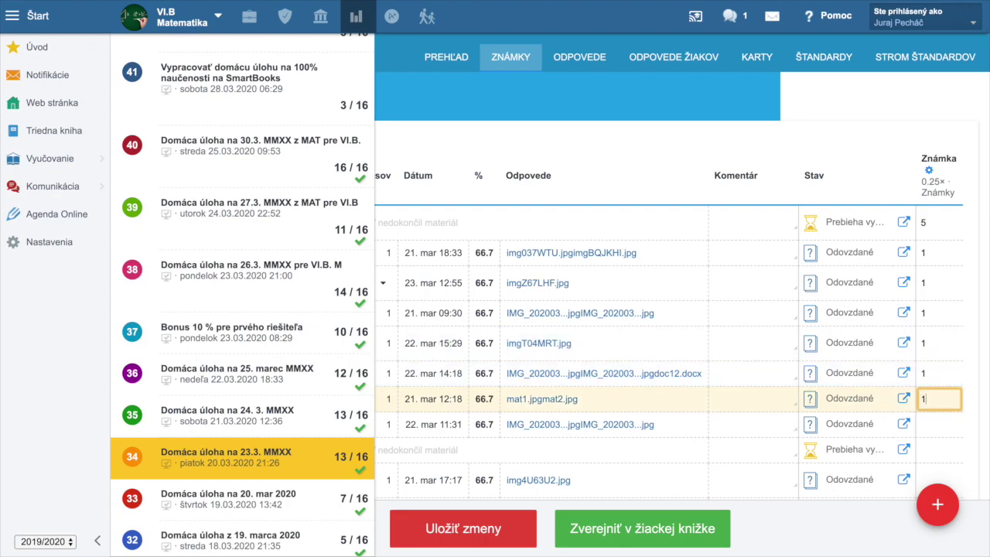
pyautogui.click(932, 423)
pyautogui.write('1')
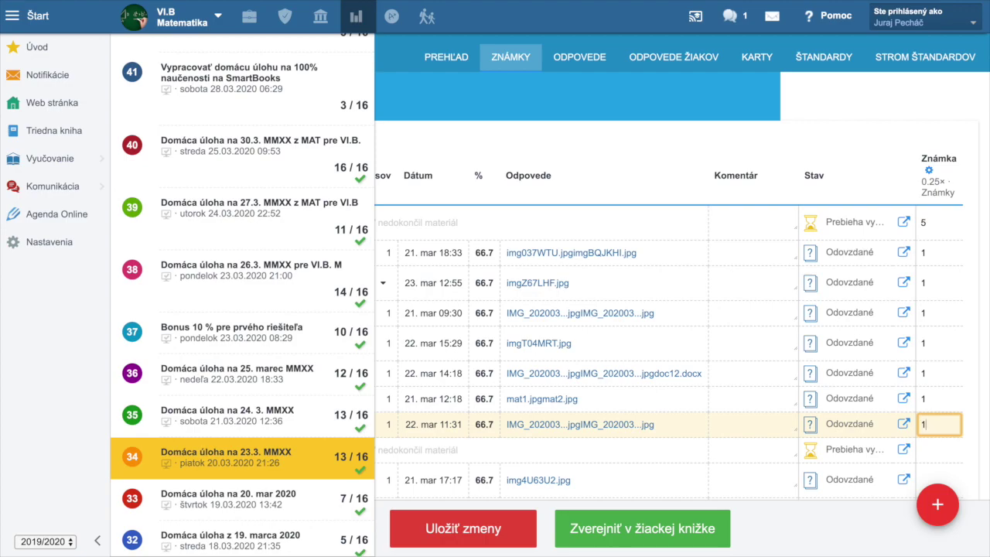
# Step: Enter grade 1 for the submission img4U63U2.jpg and grade 5 for the unfinished homework in the row above it
pyautogui.scroll(-3, 915, 424)
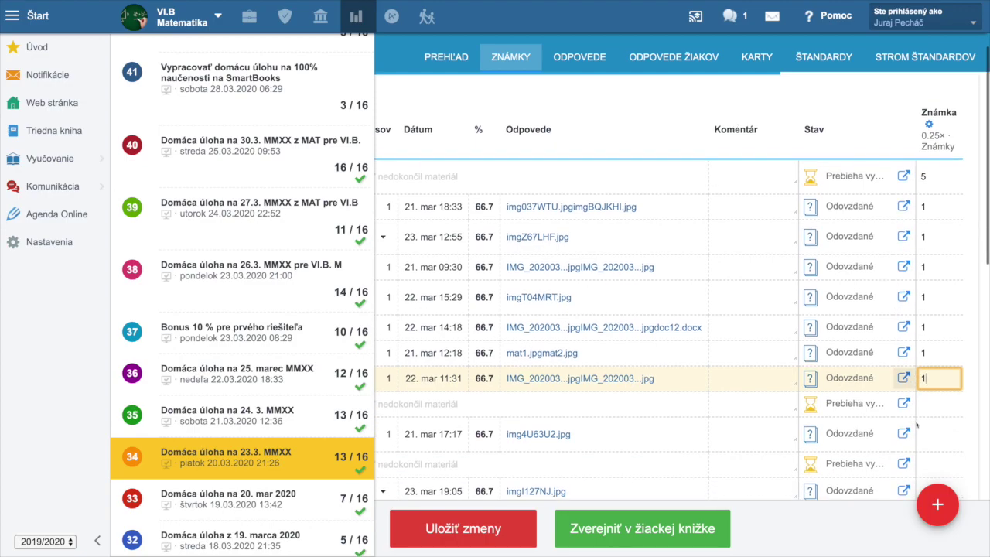
pyautogui.click(927, 352)
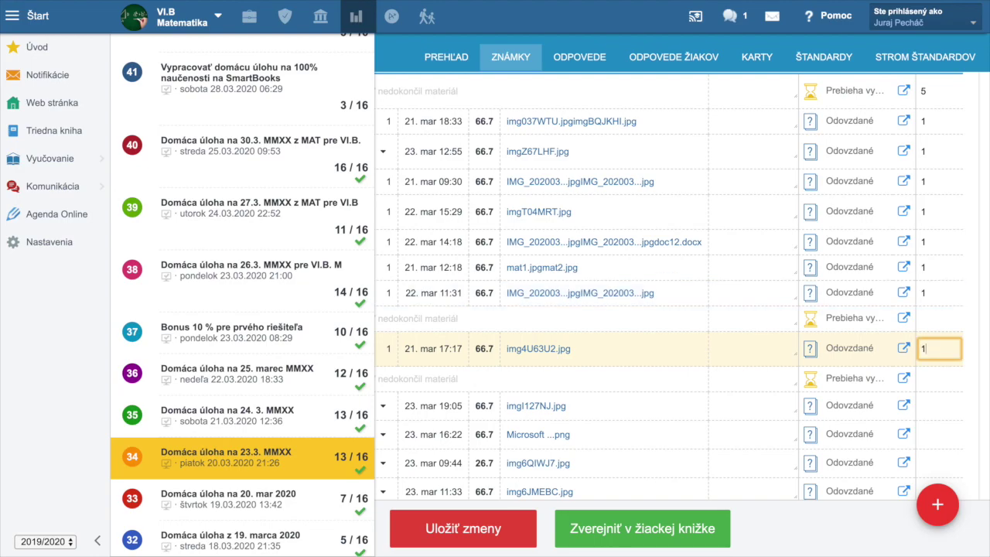
pyautogui.write('1')
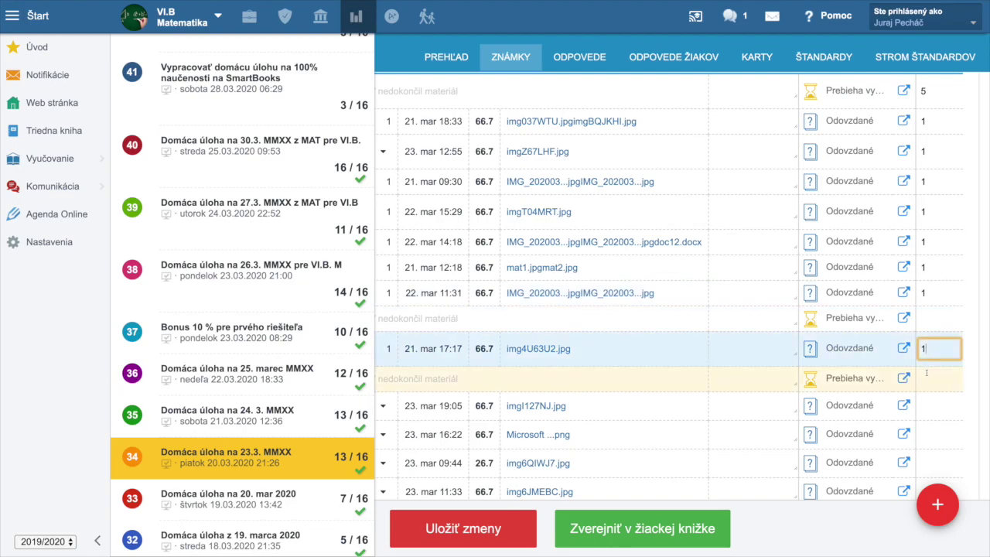
pyautogui.click(923, 319)
pyautogui.write('5')
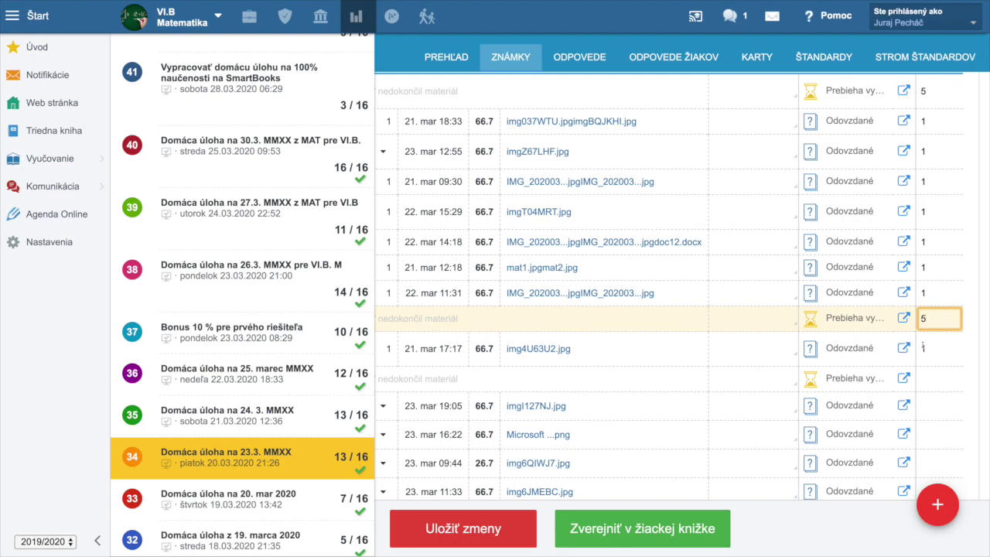
# Step: Enter grade 1 for the submissions imgI127NJ.jpg, Microsoft ...png and img6QIWJ7.jpg, all dated 23 March
pyautogui.scroll(-1, 924, 339)
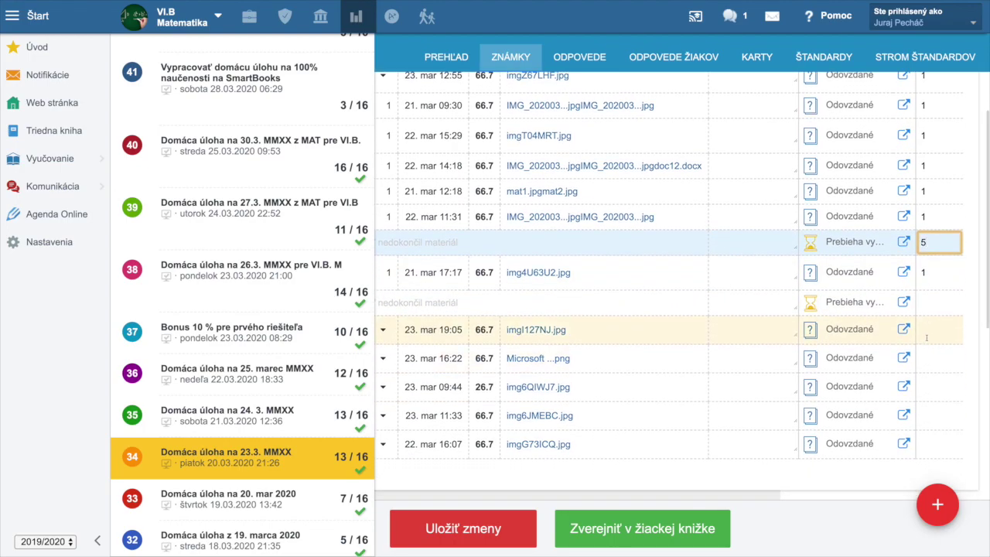
pyautogui.click(926, 331)
pyautogui.write('1')
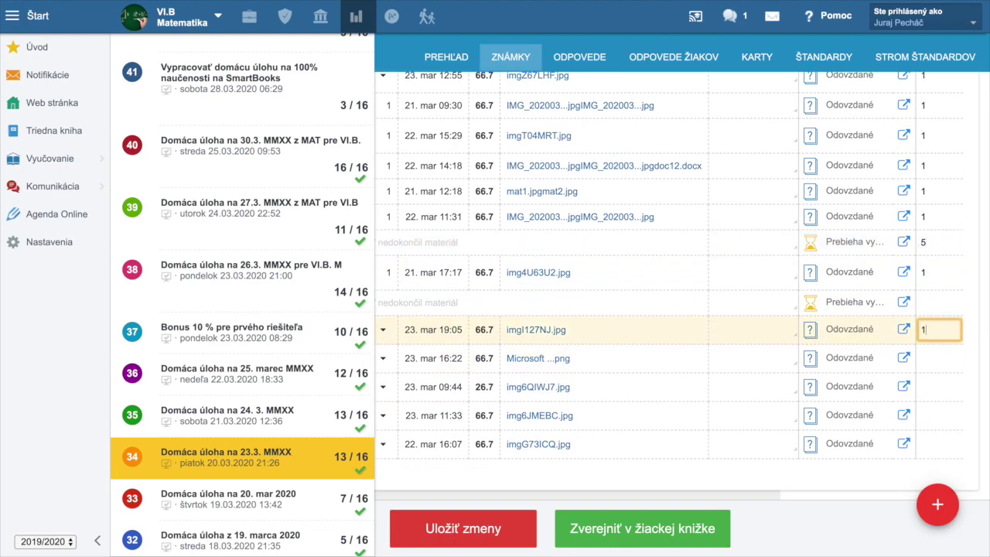
pyautogui.click(929, 360)
pyautogui.write('1')
pyautogui.click(926, 388)
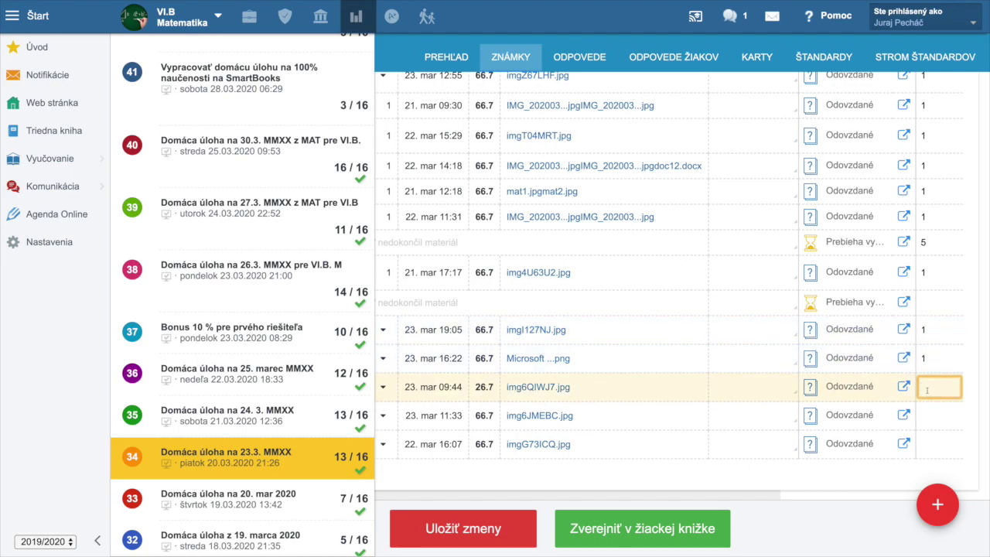
pyautogui.write('1')
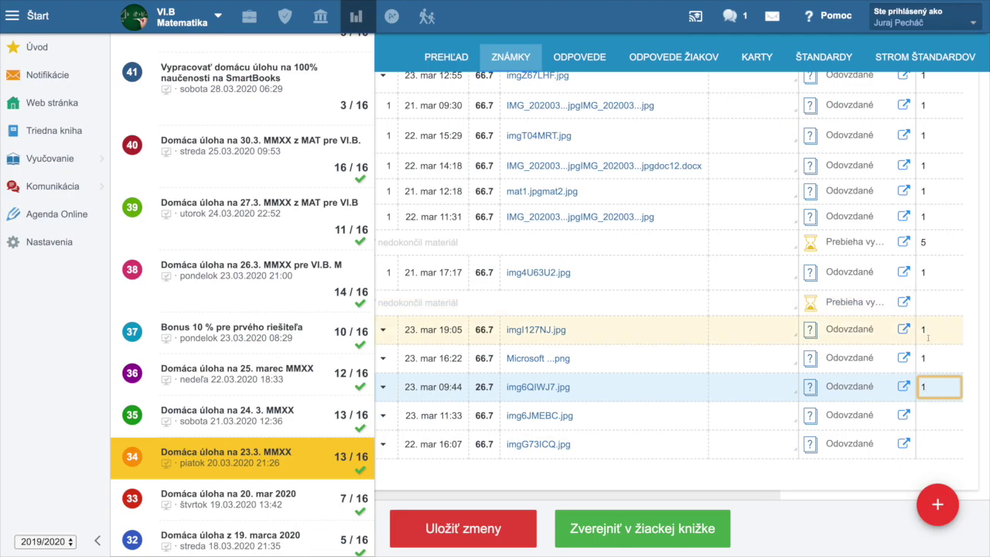
# Step: Enter grade 1 for the submission img6JMEBC.jpg and grade 3 for imgG73ICQ.jpg in the last row
pyautogui.click(926, 415)
pyautogui.write('1')
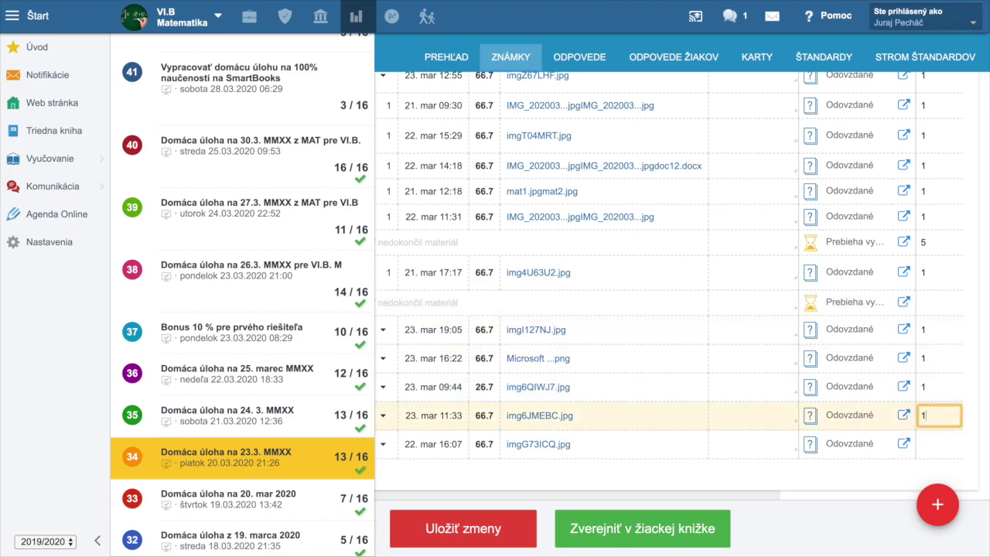
pyautogui.click(925, 446)
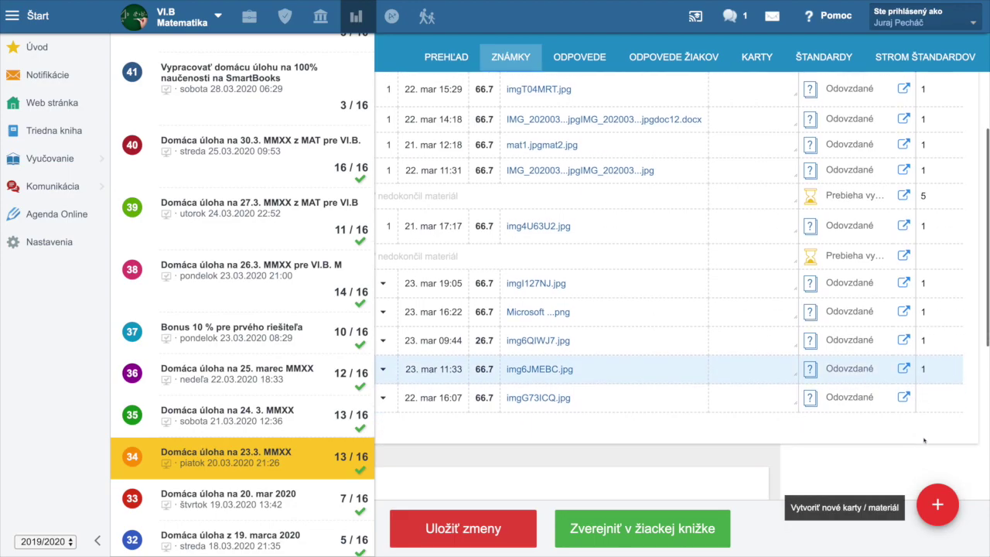
pyautogui.write('3')
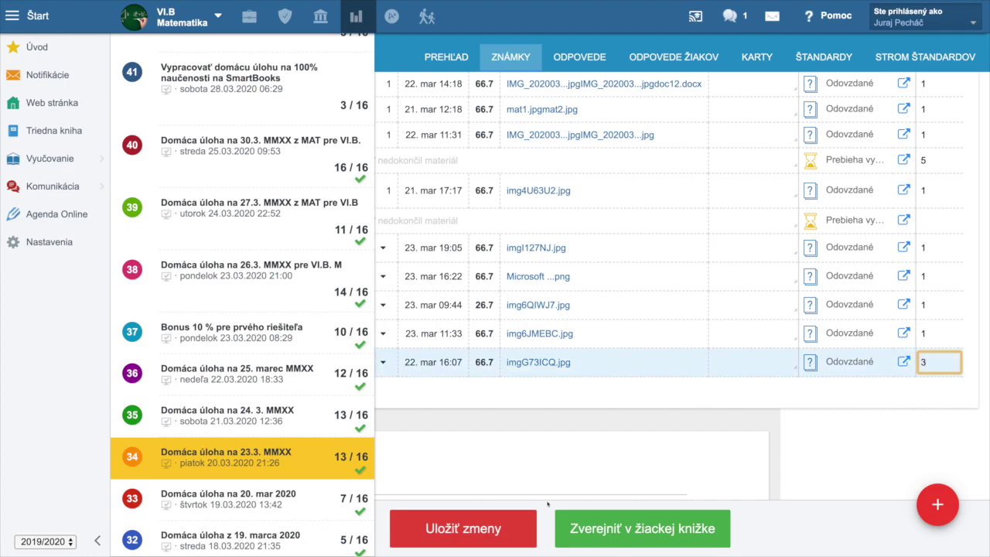
# Step: Save the entered grades and publish them to the student grade book under the new Korona úlohy event
pyautogui.click(495, 527)
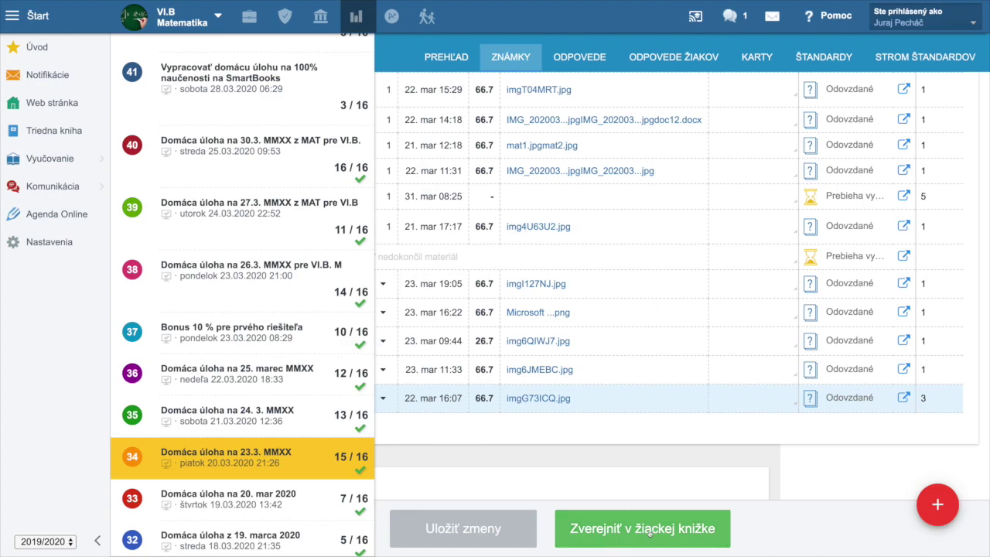
pyautogui.click(649, 532)
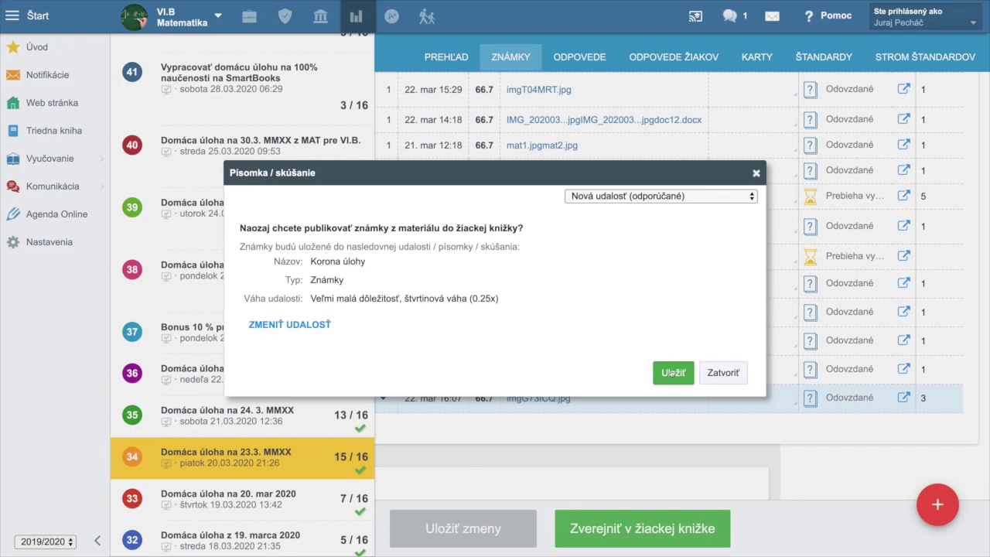
pyautogui.click(671, 373)
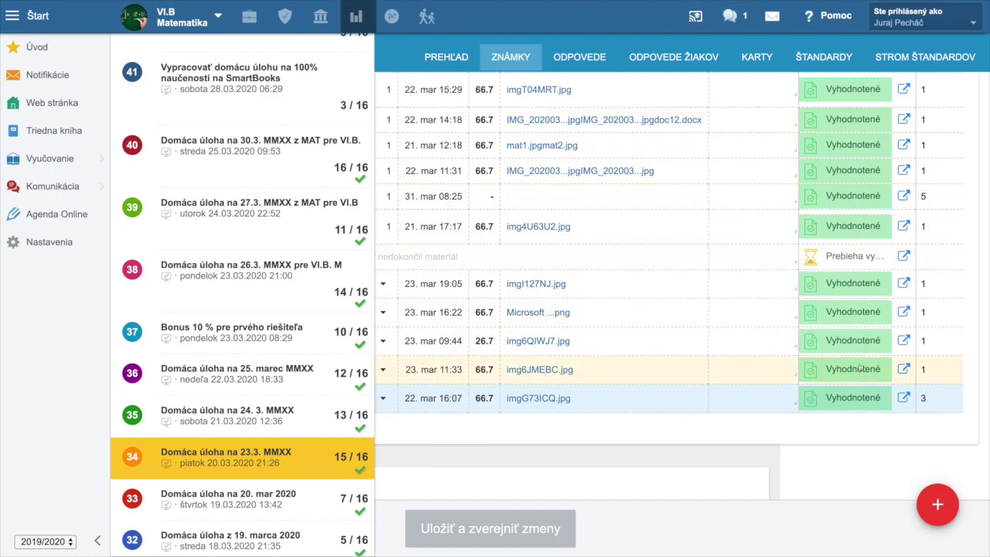
pyautogui.scroll(2, 859, 372)
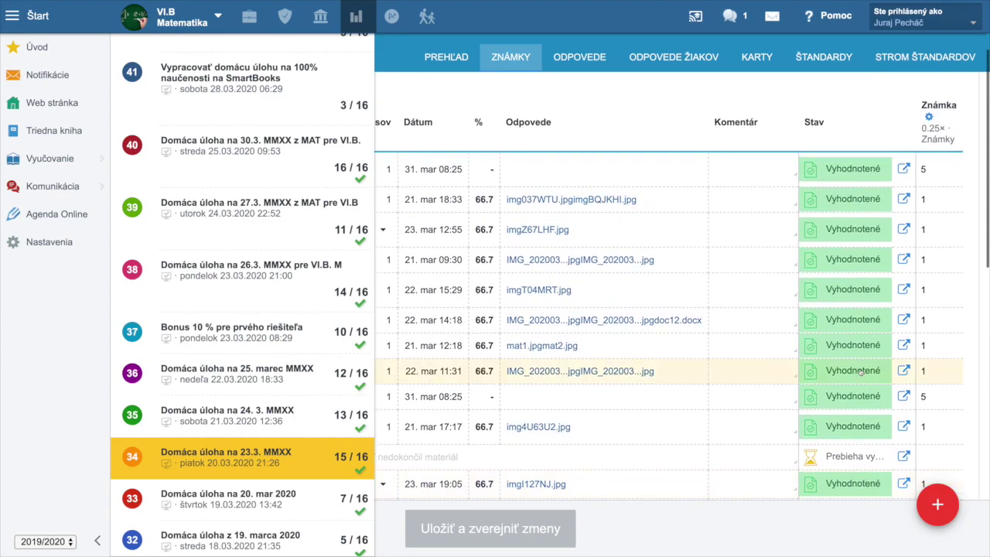
pyautogui.scroll(-2, 860, 375)
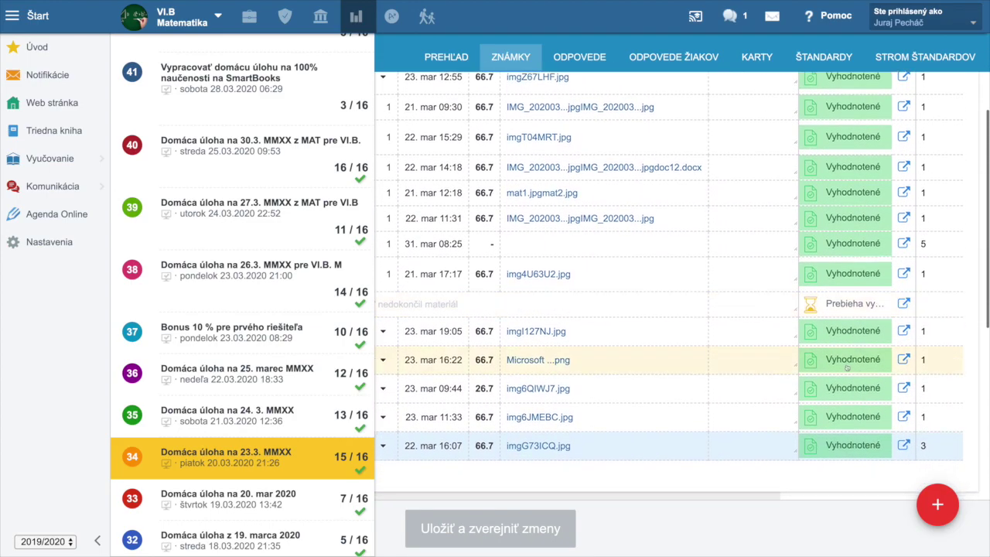
# Step: Open the class grade book and examine the Korona úlohy column's weight, grades, dates and comments down to the averages
pyautogui.click(393, 19)
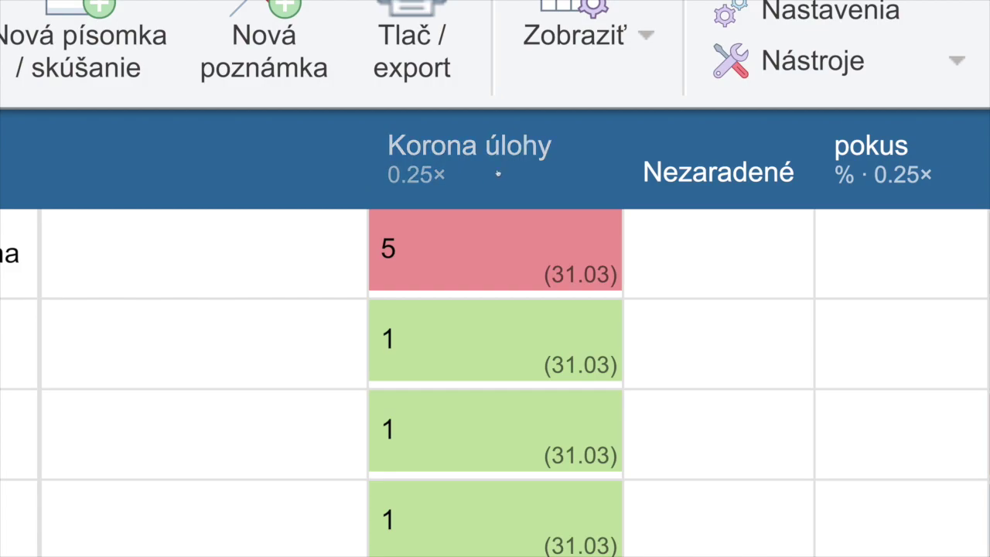
pyautogui.moveTo(423, 178)
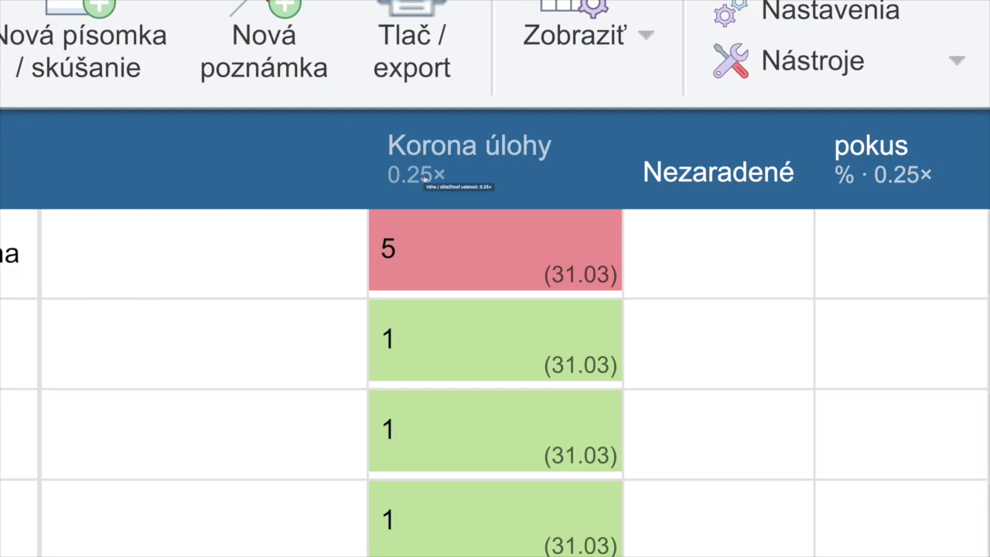
pyautogui.scroll(-2, 561, 180)
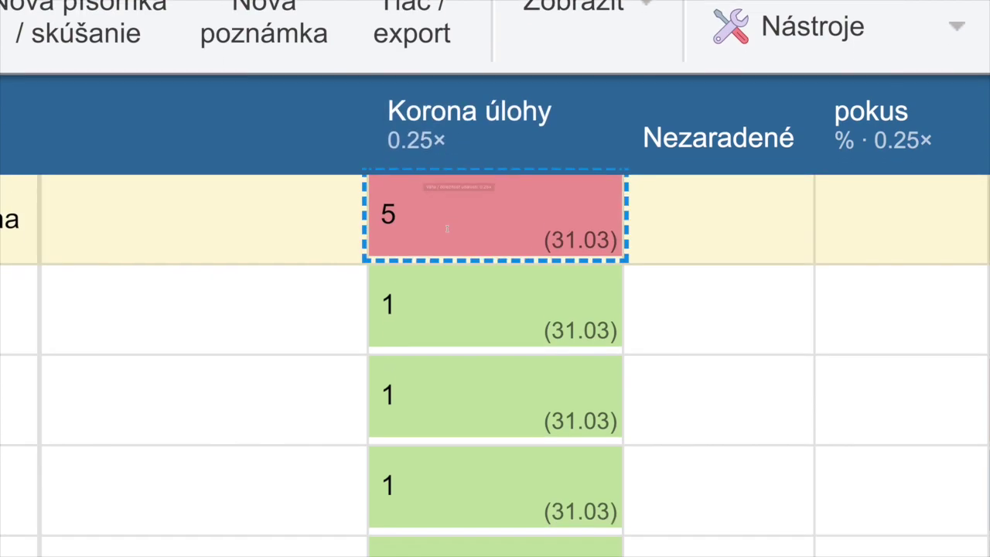
pyautogui.click(552, 508)
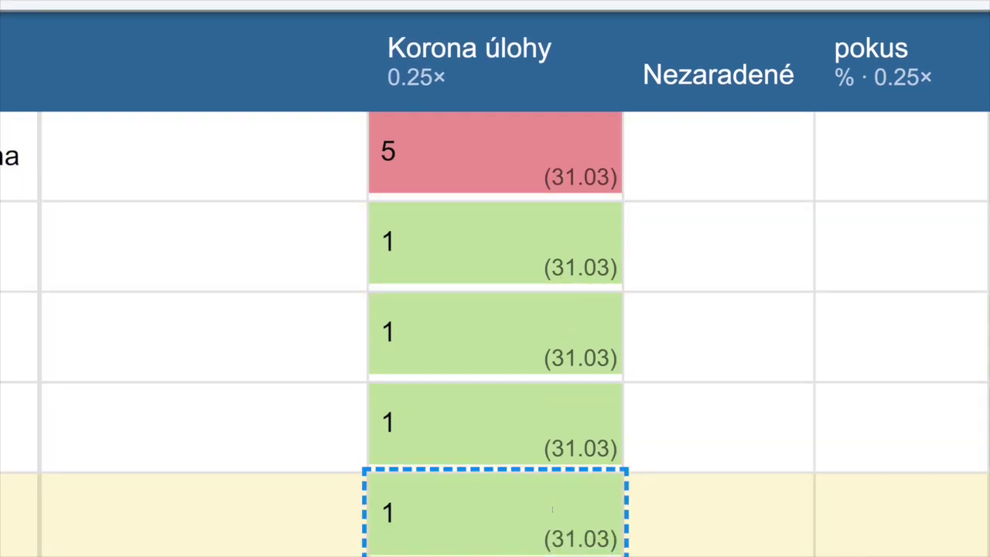
pyautogui.scroll(-4, 552, 508)
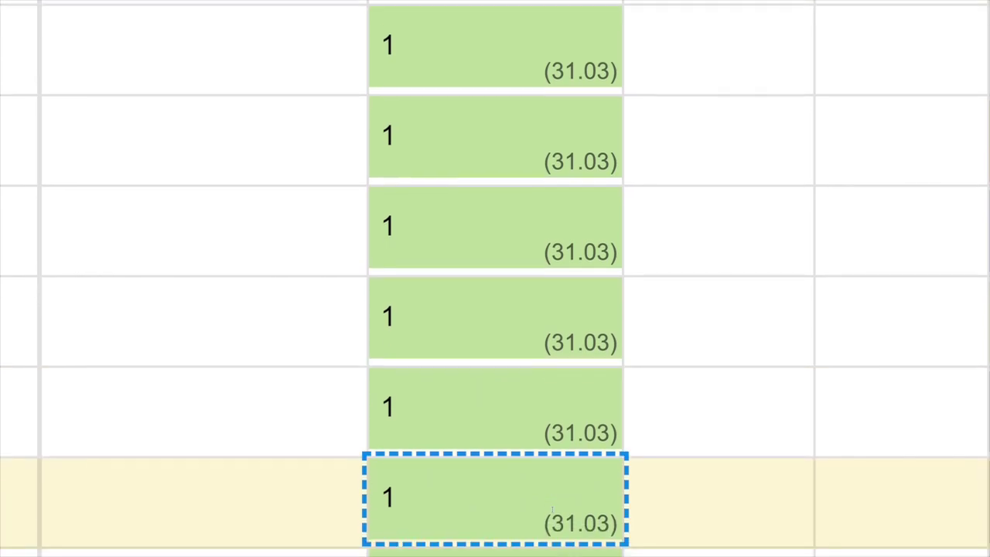
pyautogui.scroll(-1, 553, 508)
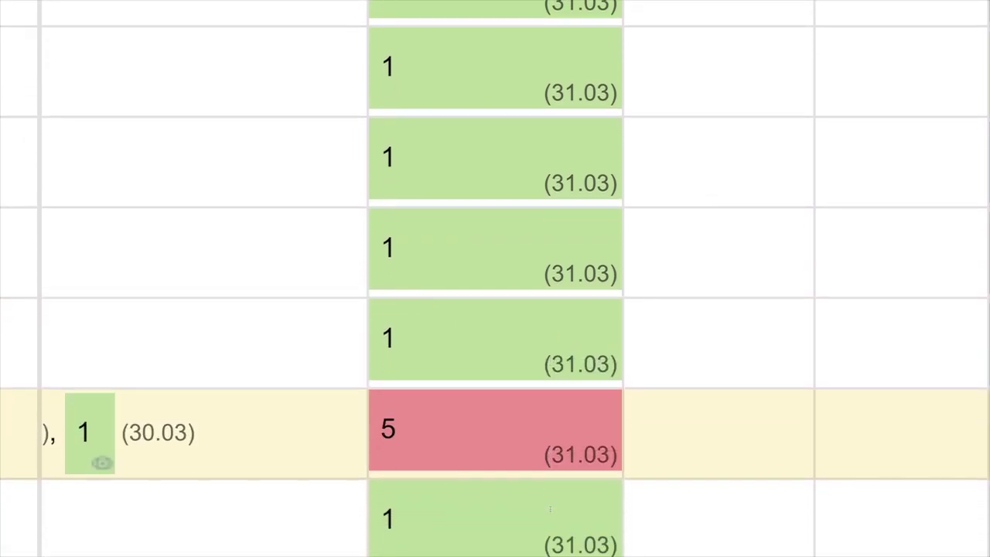
pyautogui.scroll(-5, 550, 508)
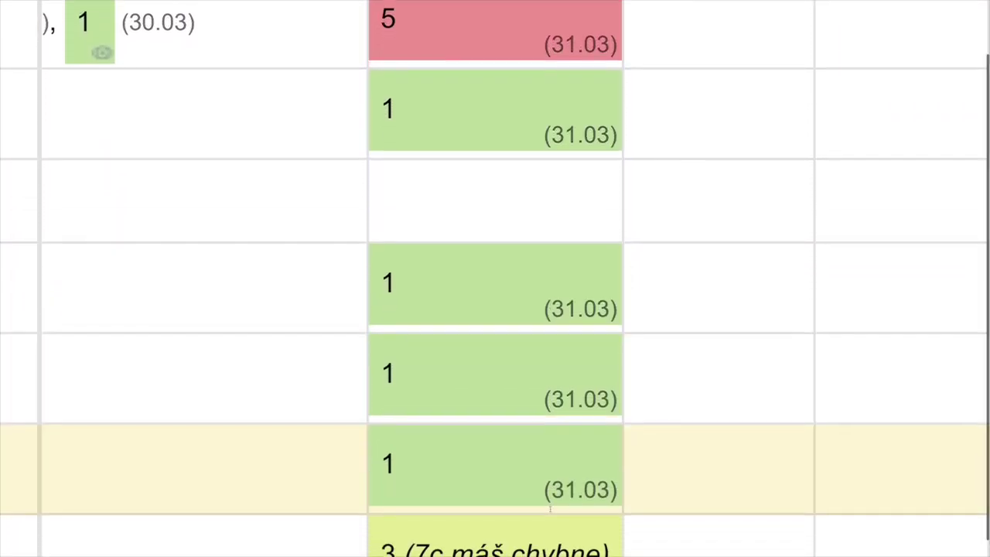
pyautogui.scroll(-1, 550, 508)
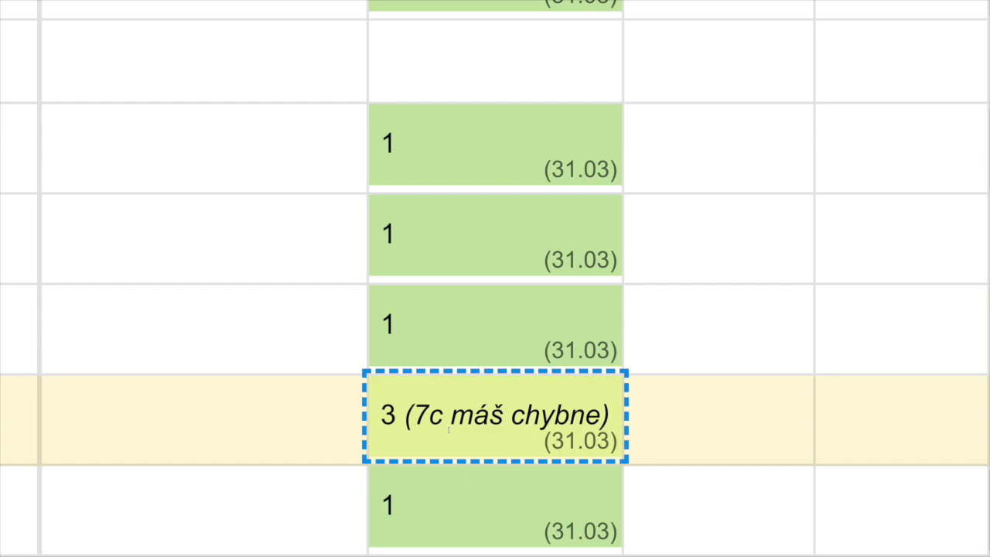
pyautogui.scroll(-1, 481, 454)
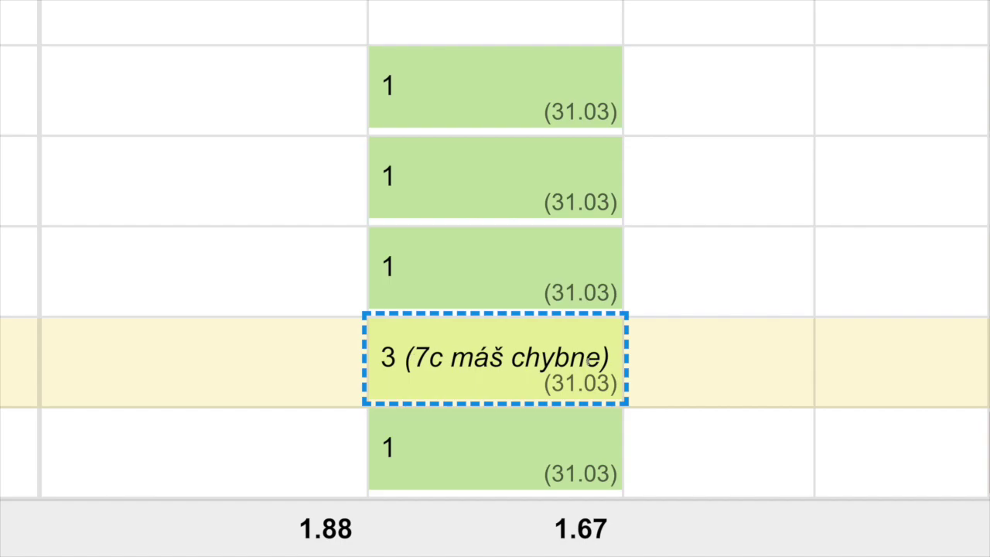
pyautogui.click(512, 409)
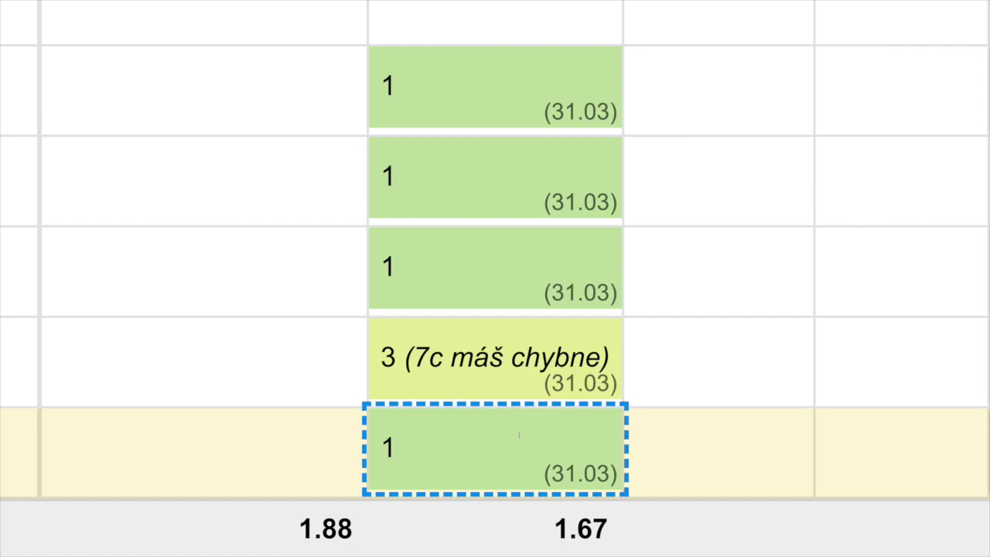
pyautogui.press('Up')
pyautogui.press('Up')
pyautogui.press('Up')
pyautogui.press('Up')
pyautogui.press('Up')
pyautogui.press('Down')
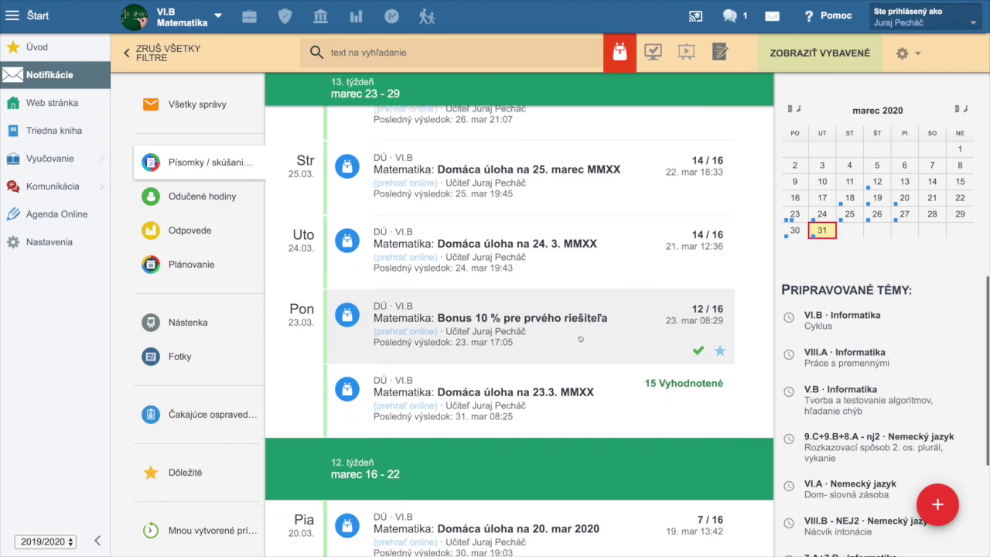
# Step: Open Domáca úloha na 23.3. MMXX from the homework notifications and show its grades
pyautogui.scroll(-3, 579, 337)
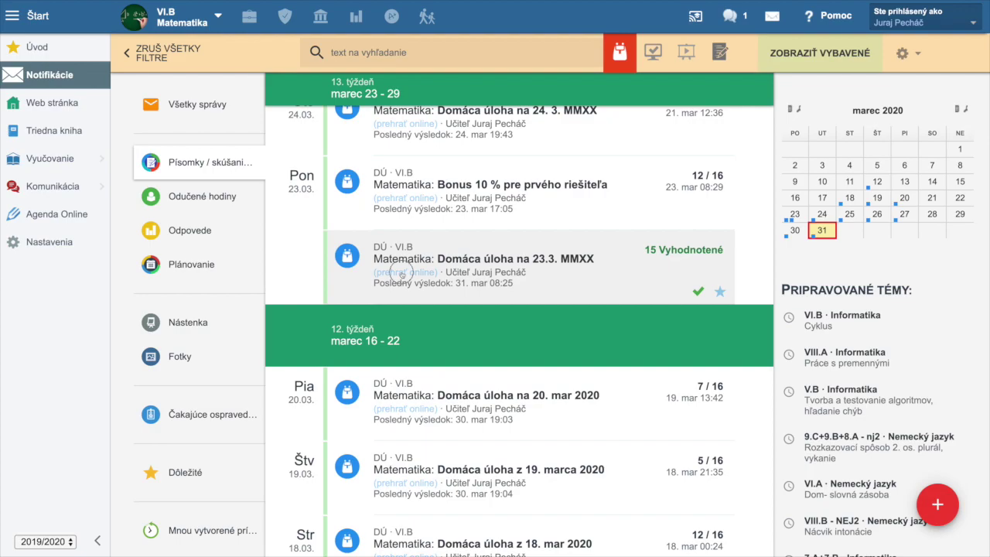
pyautogui.click(510, 296)
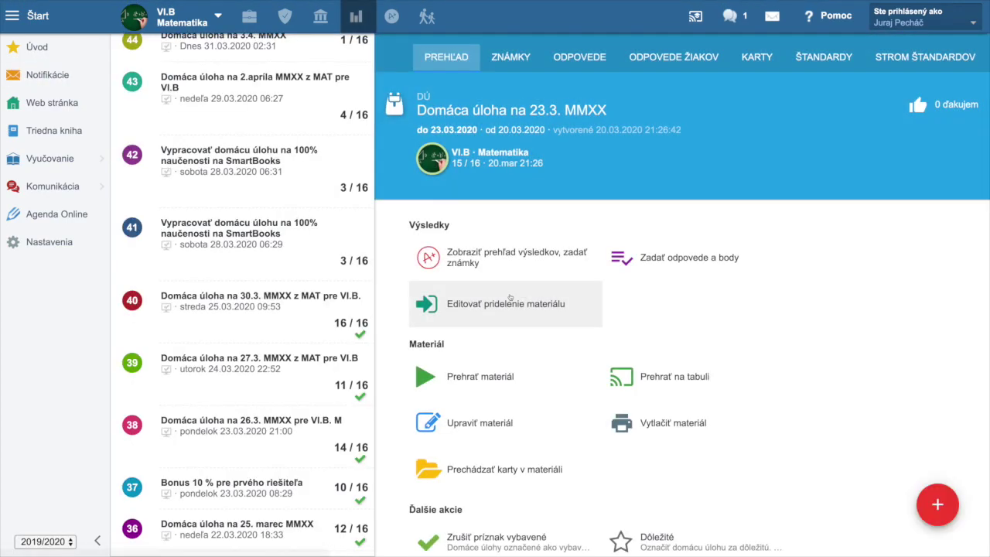
pyautogui.scroll(-1, 556, 321)
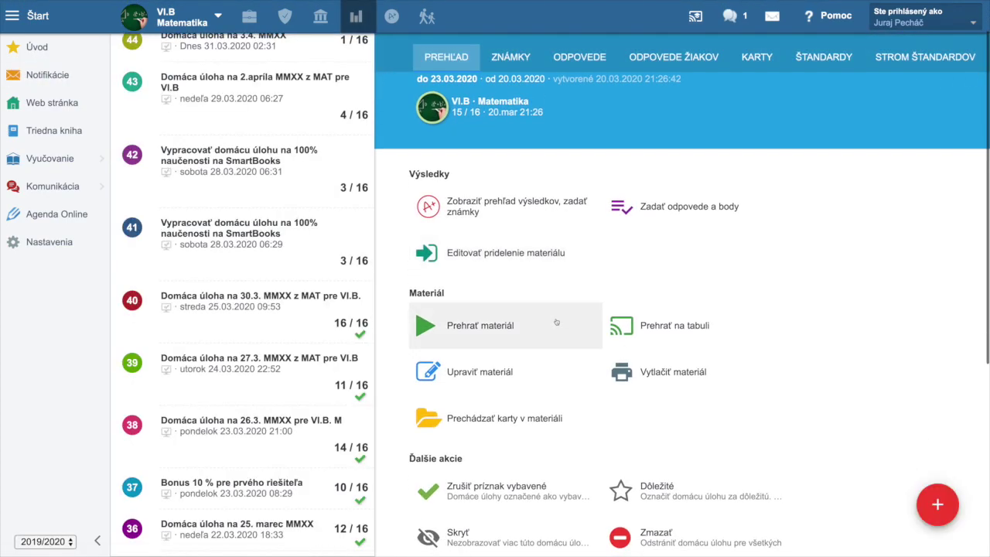
pyautogui.click(516, 56)
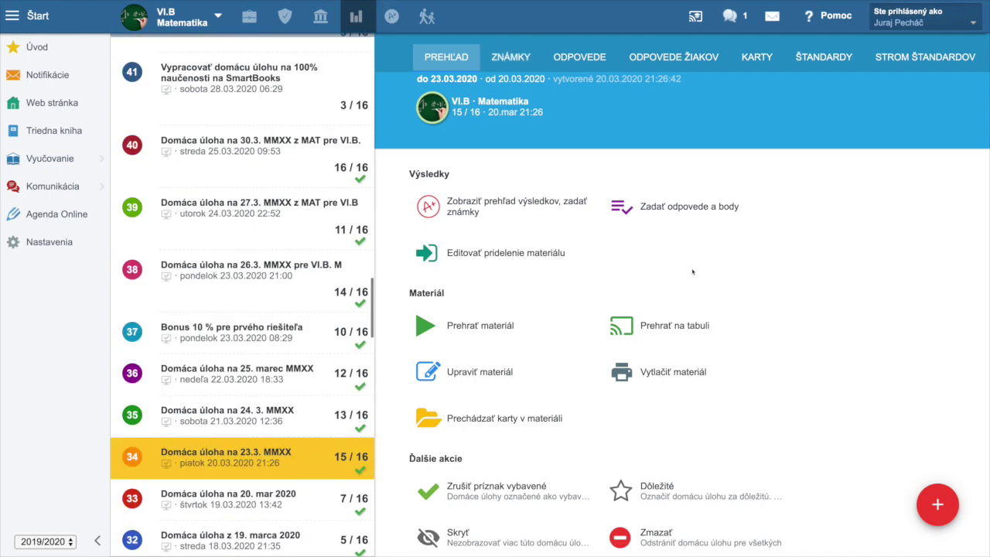
# Step: Enter grade 5 for the ungraded unfinished homework between the submissions img4U63U2.jpg and imgI127NJ.jpg
pyautogui.hscroll(5, 720, 310)
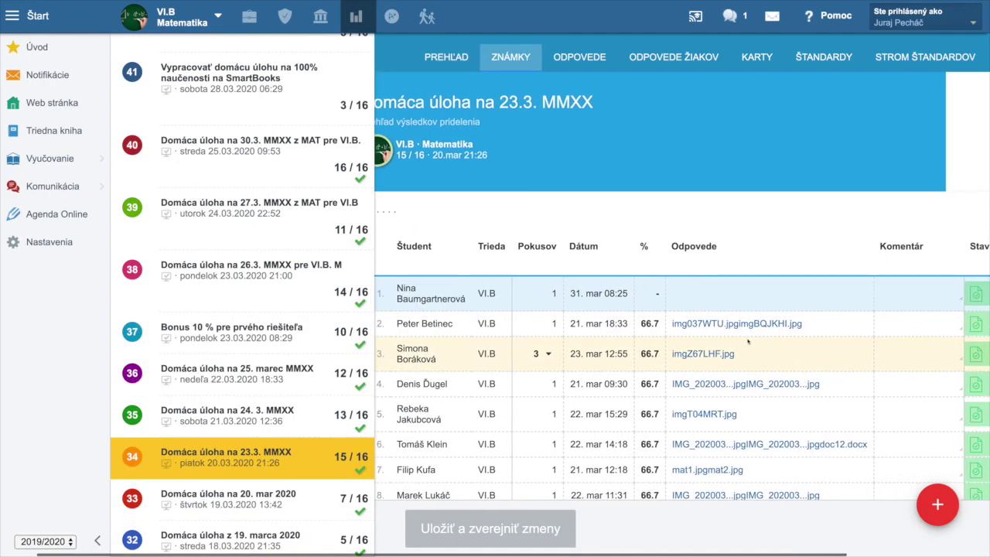
pyautogui.hscroll(1, 748, 341)
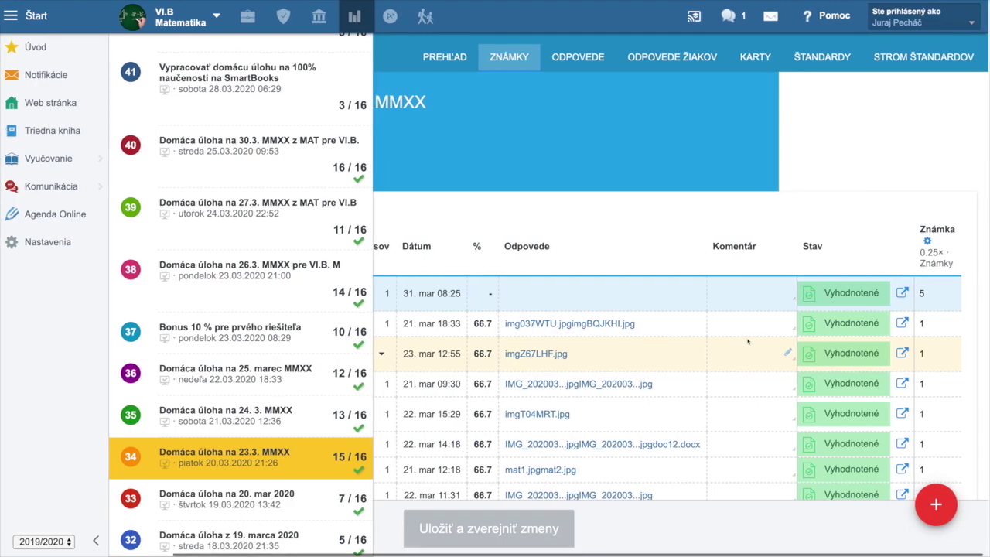
pyautogui.scroll(-3, 782, 343)
pyautogui.scroll(-4, 782, 343)
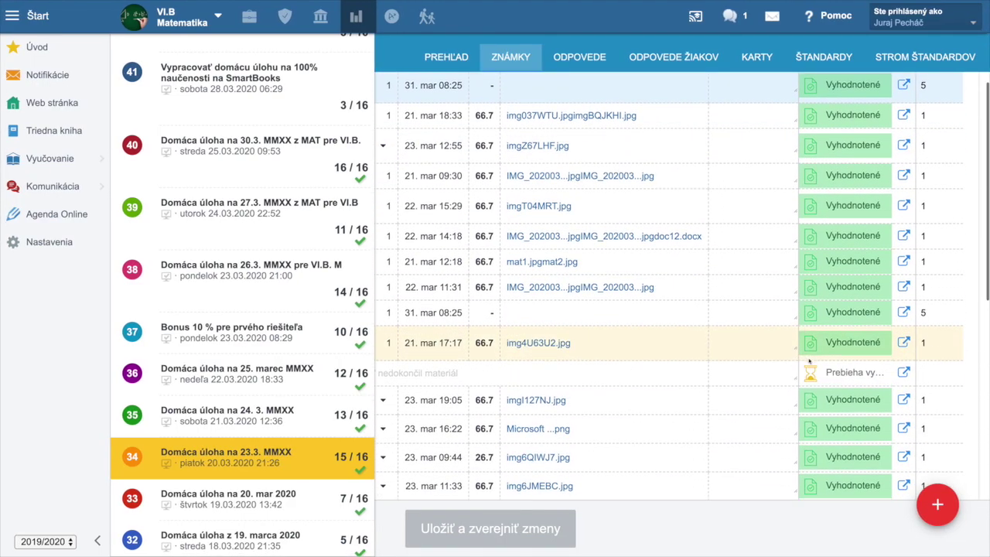
pyautogui.click(925, 369)
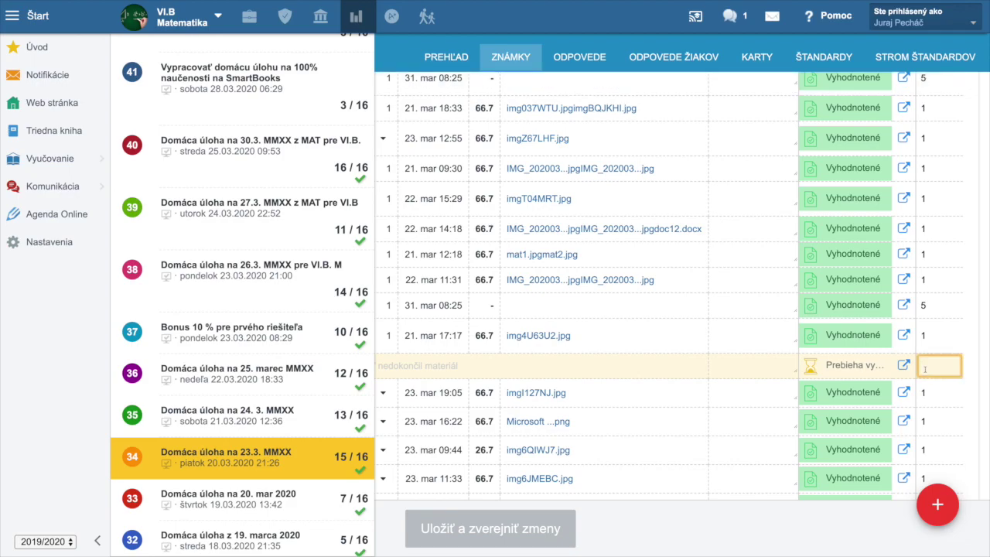
pyautogui.write('5')
pyautogui.scroll(-2, 680, 287)
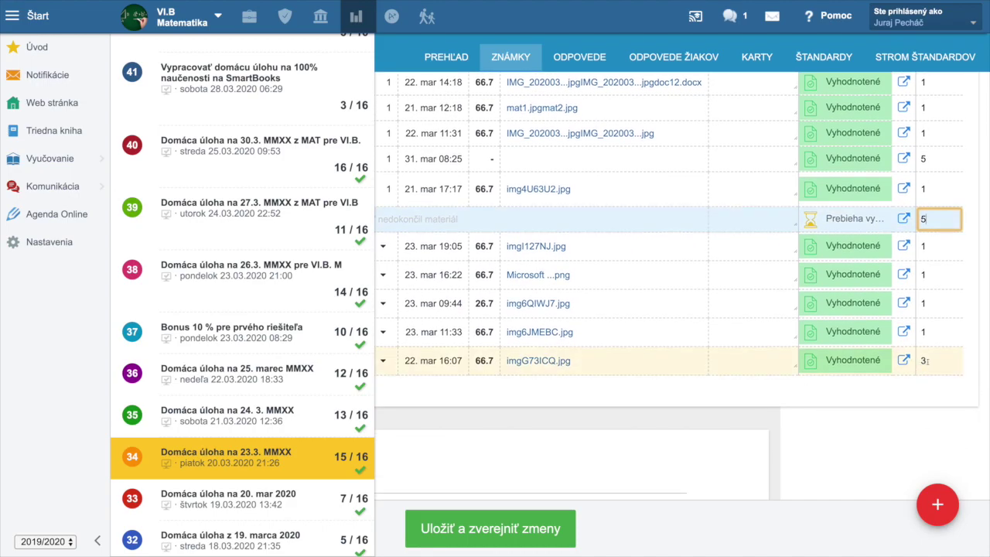
# Step: Change the grade for the submission imgG73ICQ.jpg in the last row to 1
pyautogui.click(928, 361)
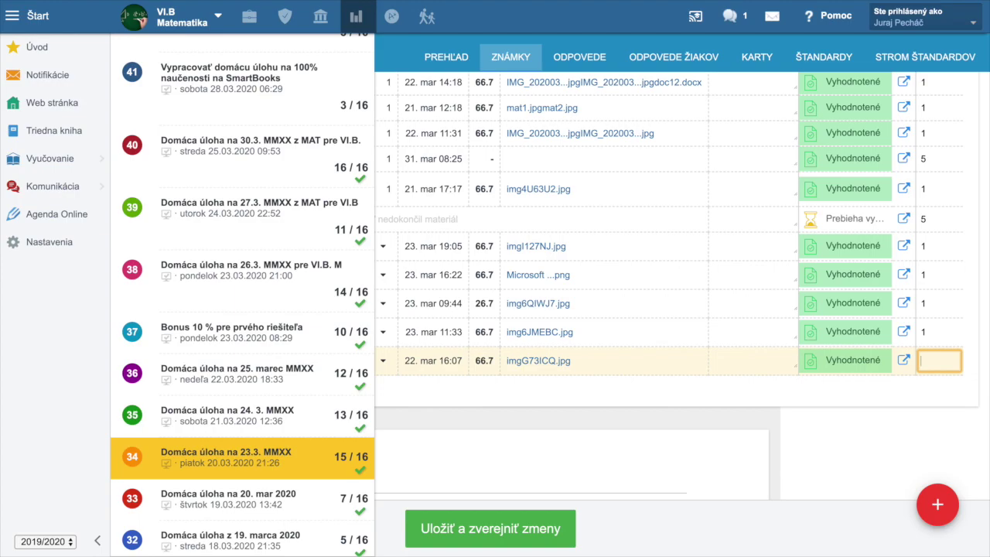
pyautogui.write('1')
pyautogui.hscroll(-3, 612, 372)
pyautogui.hscroll(1, 612, 372)
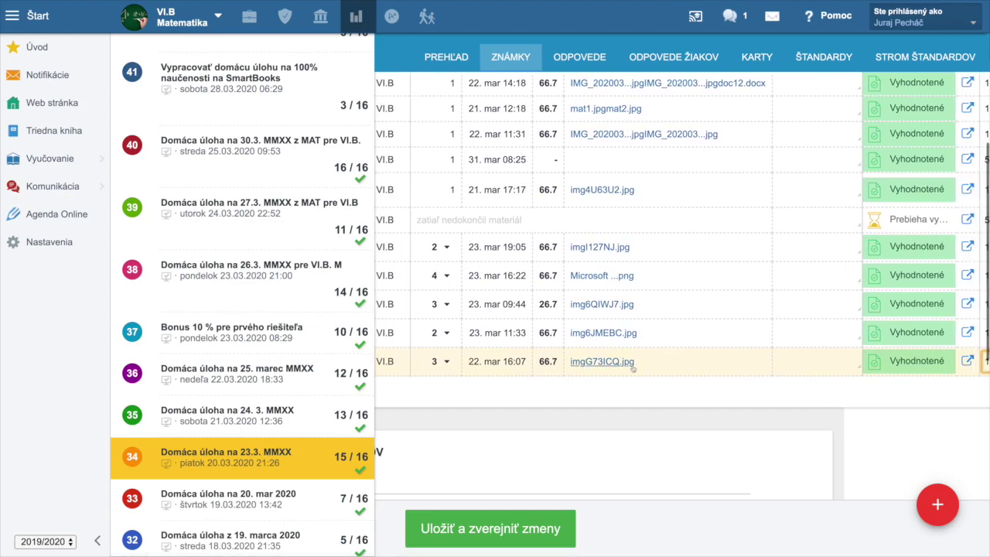
pyautogui.hscroll(1, 632, 369)
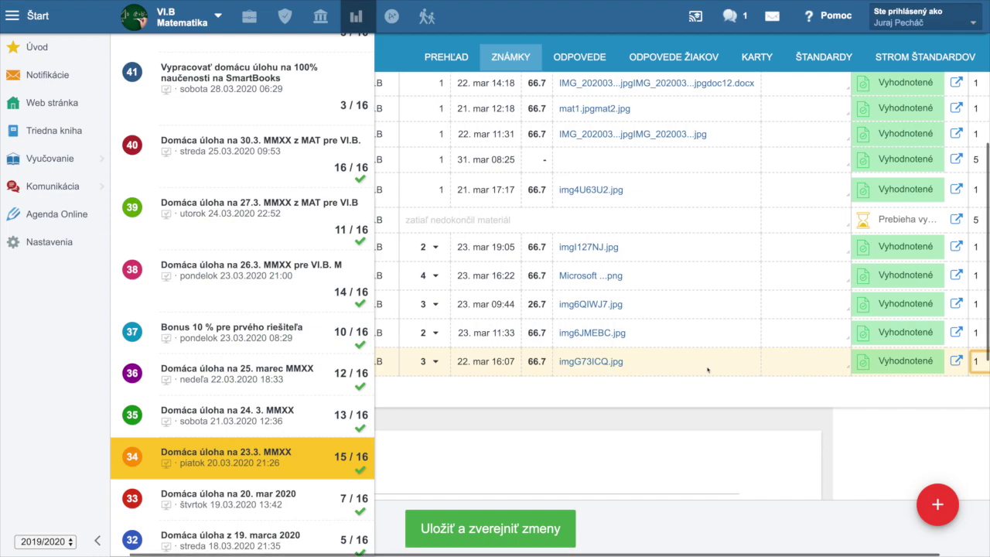
# Step: Try to delete the comment "7c máš chybne" from the imgGWPZFS.jpg attempt under the imgG73ICQ.jpg submission
pyautogui.hscroll(-1, 708, 369)
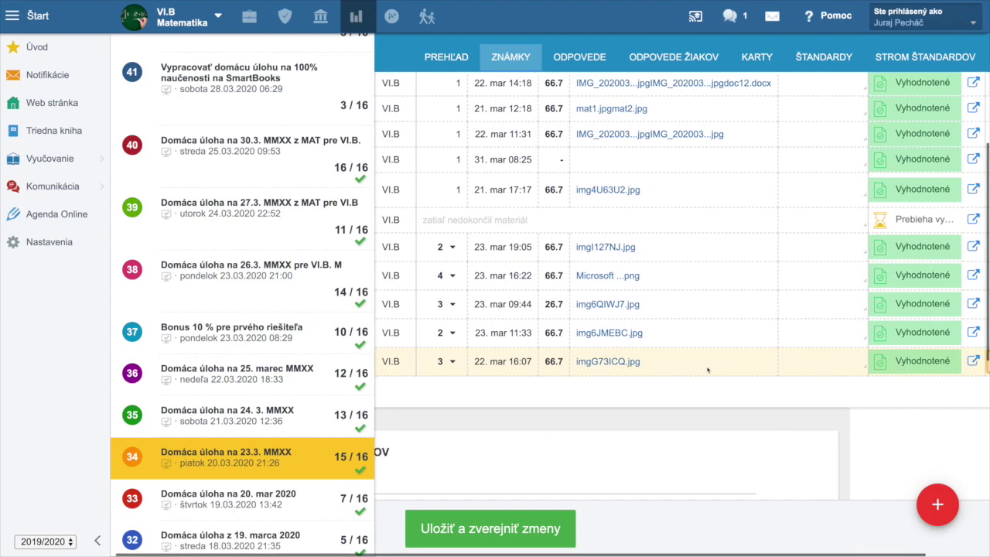
pyautogui.click(460, 364)
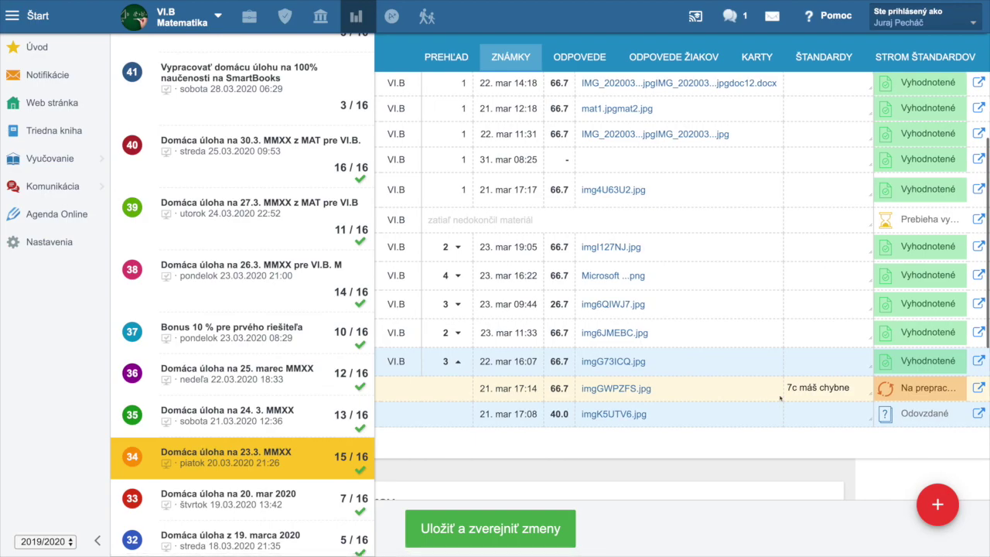
pyautogui.hscroll(3, 779, 397)
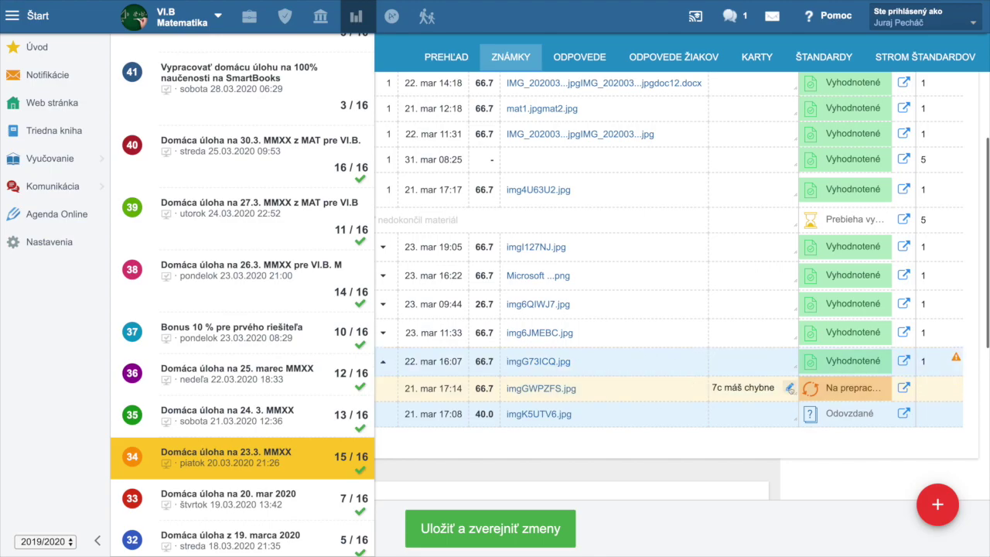
pyautogui.click(789, 388)
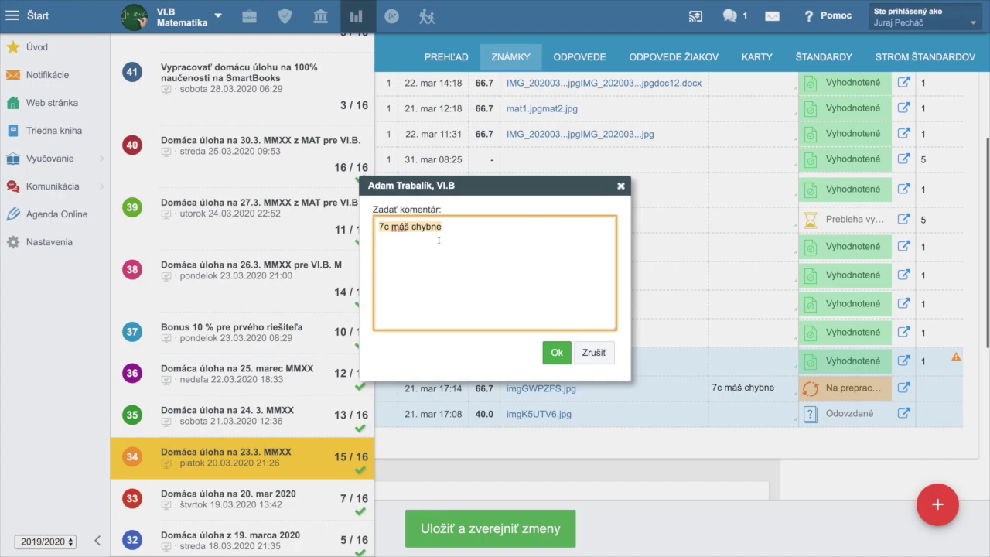
pyautogui.press('BackSpace')
pyautogui.click(557, 352)
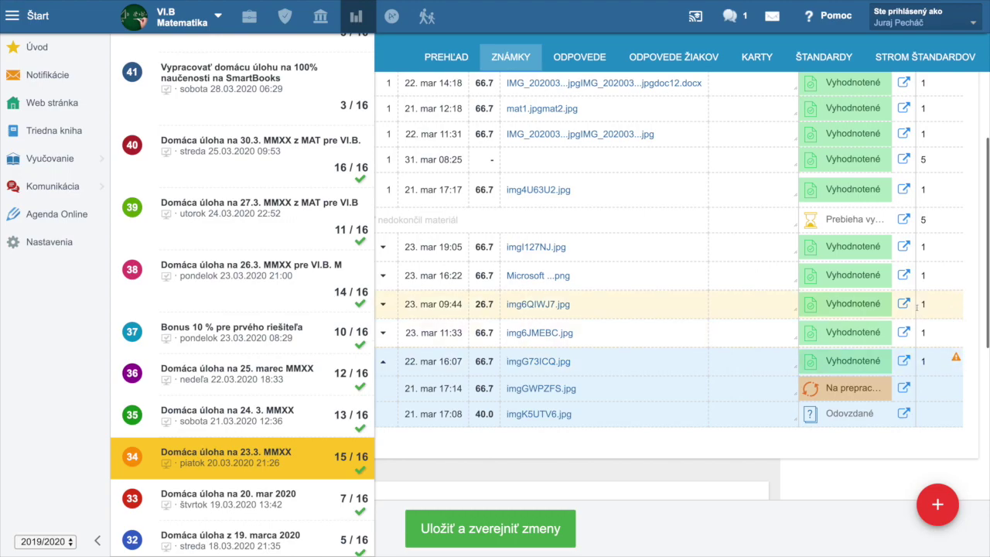
# Step: Save and publish the changed grades of Domáca úloha na 23.3. MMXX
pyautogui.scroll(1, 918, 307)
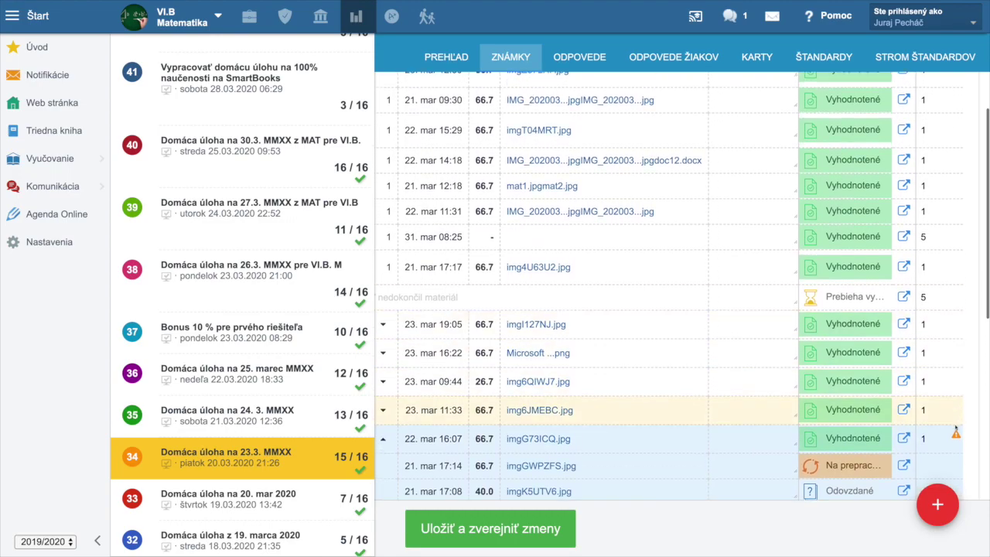
pyautogui.scroll(-1, 952, 436)
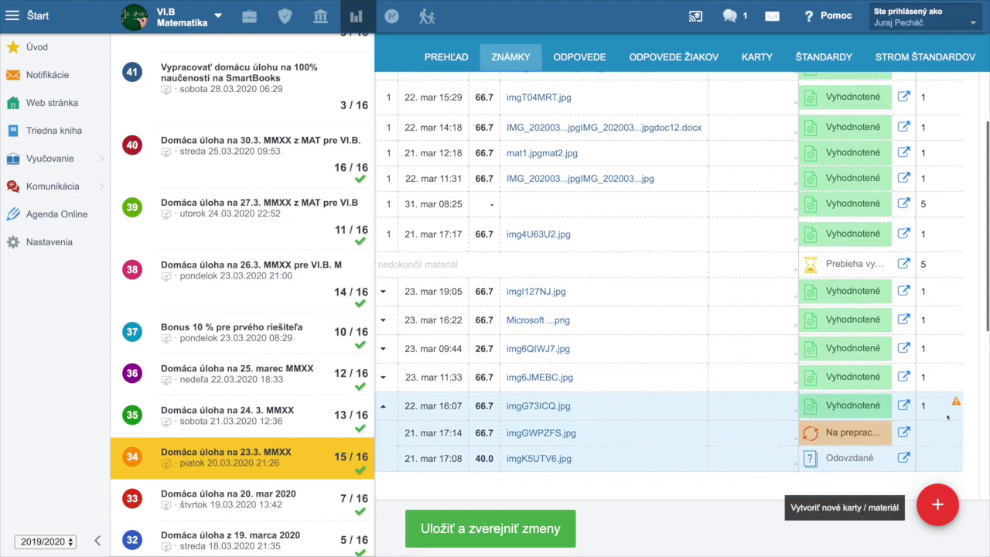
pyautogui.moveTo(956, 397)
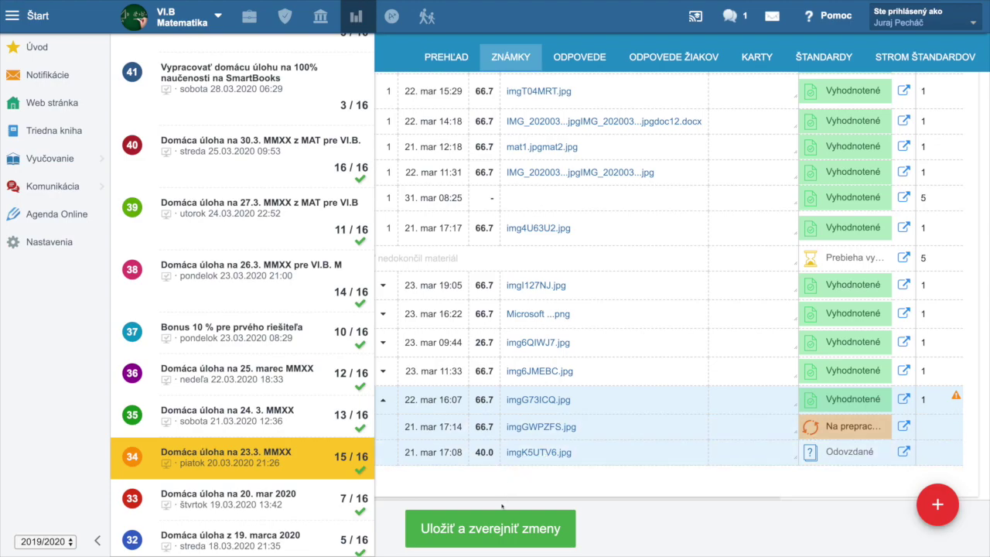
pyautogui.click(500, 531)
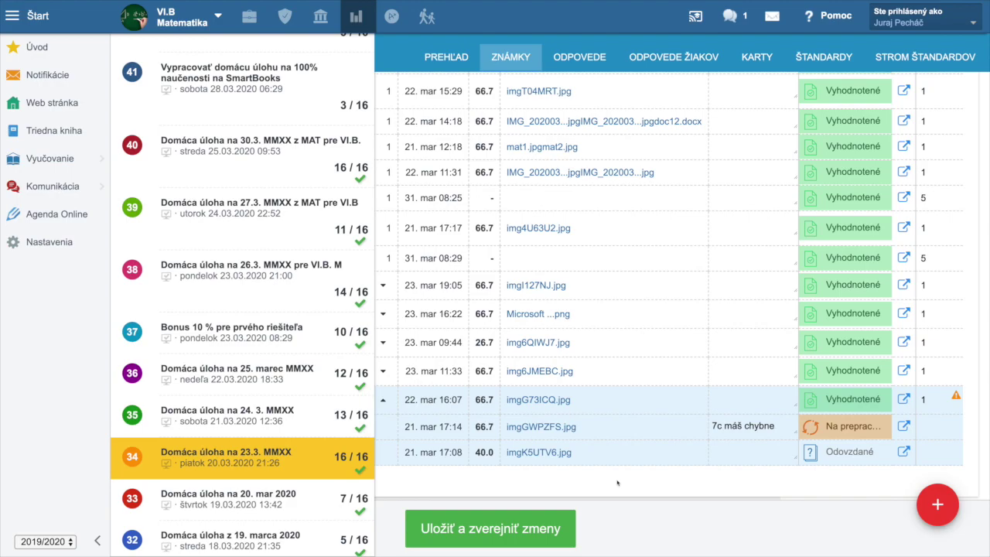
pyautogui.scroll(-1, 696, 417)
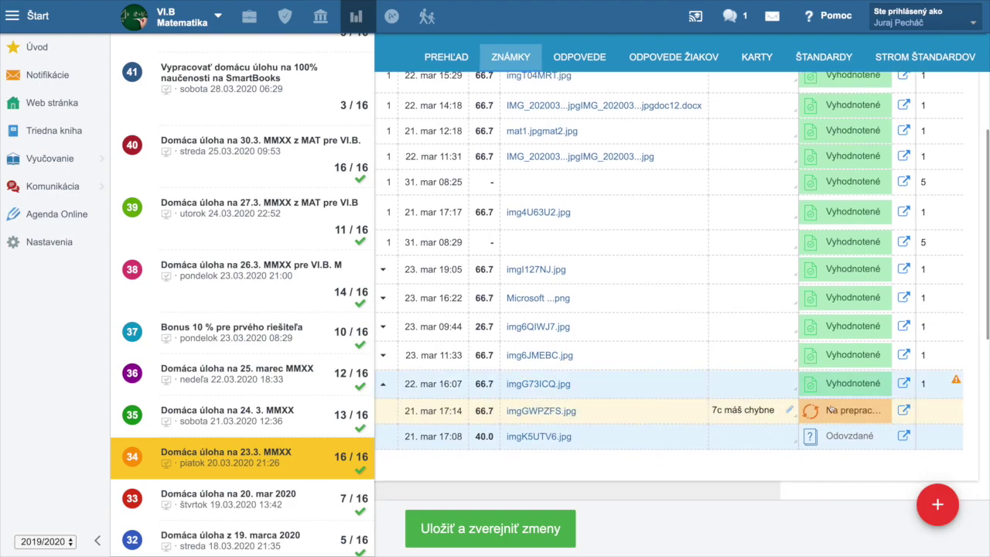
pyautogui.click(495, 533)
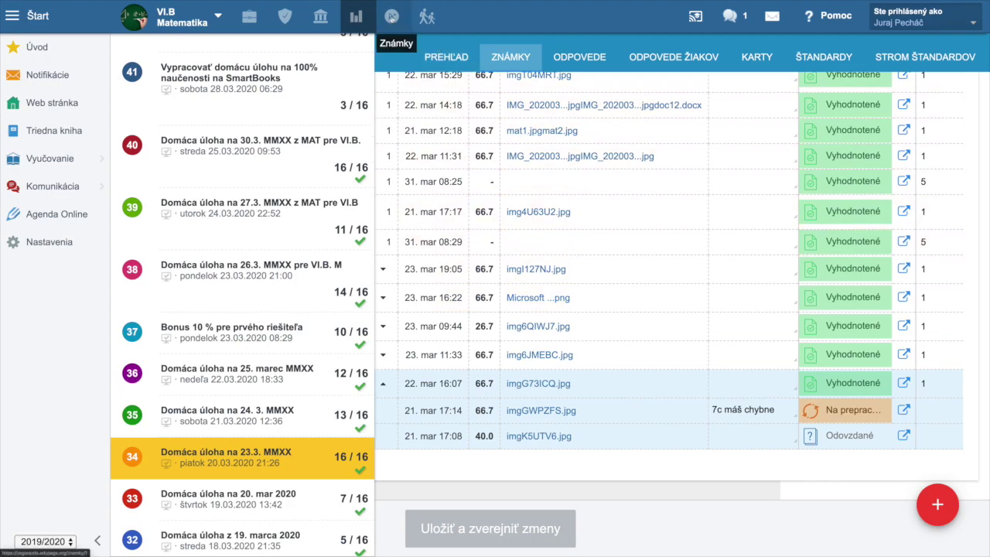
# Step: Open the class grade book and examine the updated Korona úlohy grades down to the last pupil and the averages
pyautogui.click(391, 16)
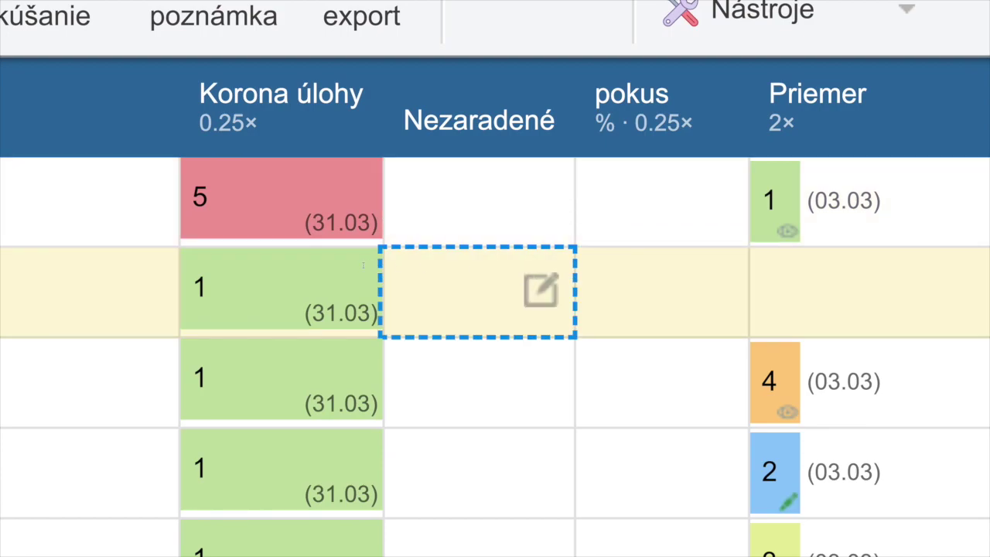
pyautogui.scroll(-3, 397, 287)
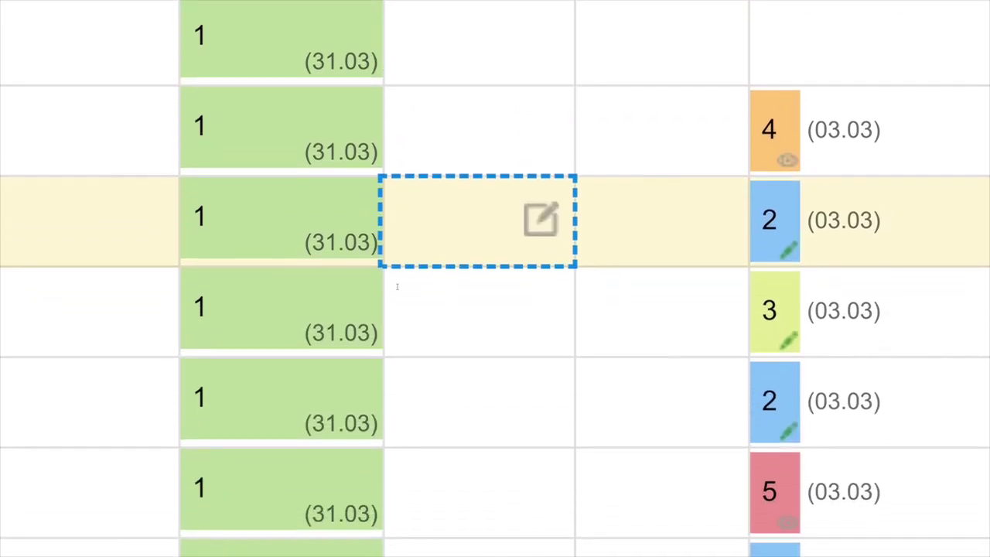
pyautogui.scroll(-5, 397, 287)
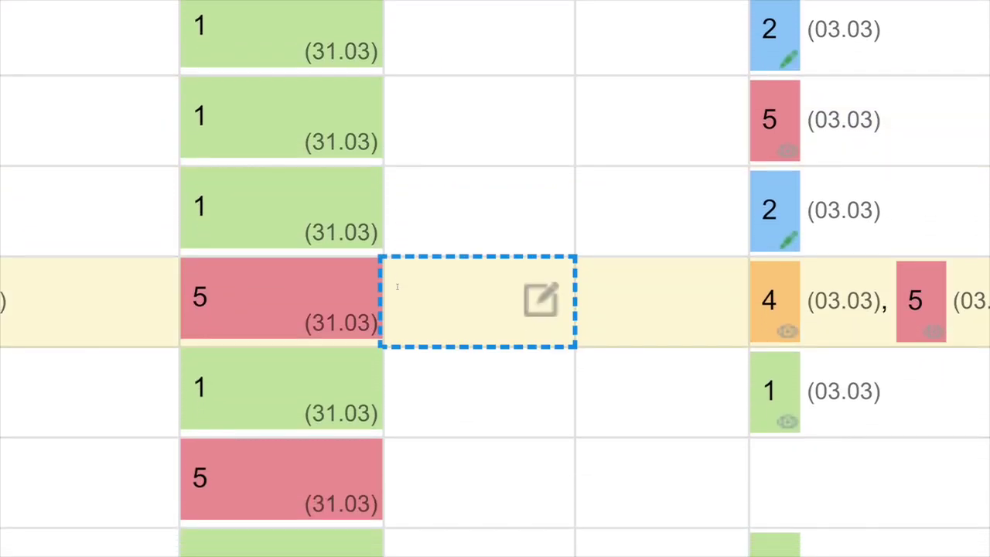
pyautogui.scroll(-4, 397, 287)
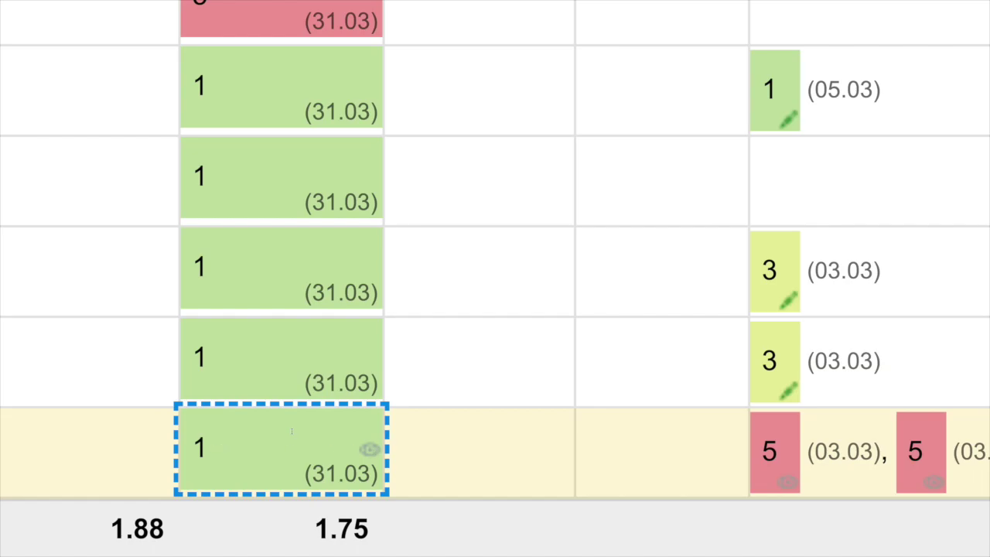
pyautogui.scroll(1, 291, 430)
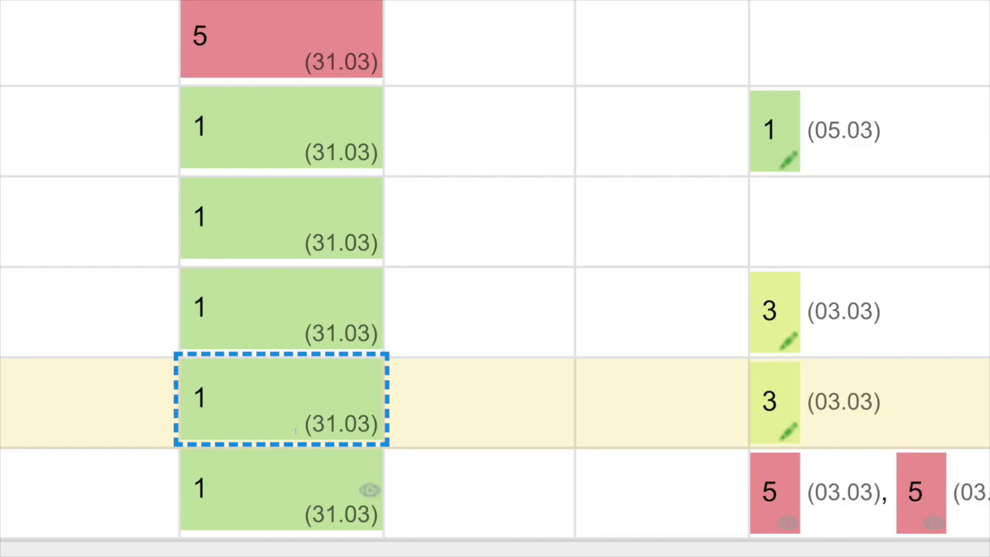
# Step: Open Domáca úloha na 24. 3. MMXX from the homework notifications and show its grades
pyautogui.click(281, 38)
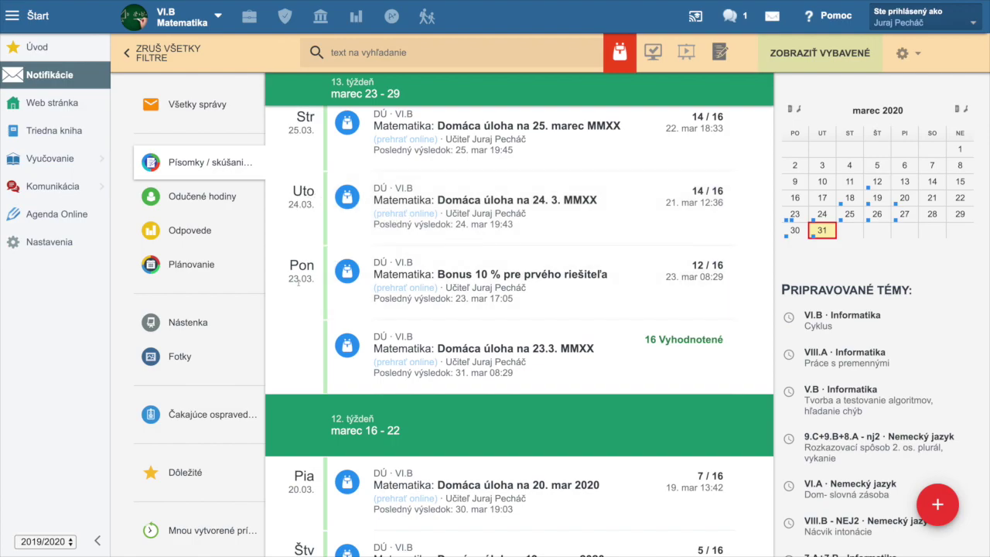
pyautogui.click(410, 217)
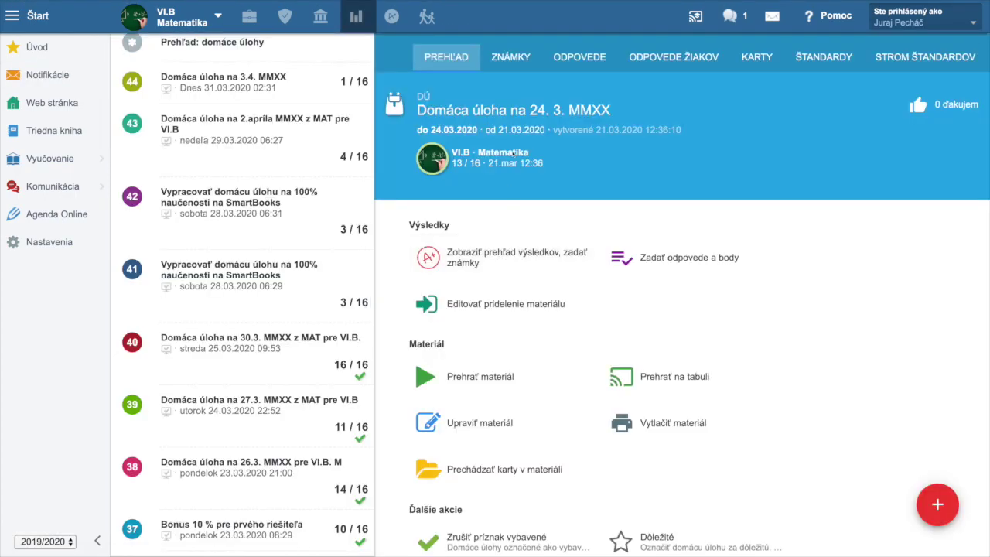
pyautogui.click(510, 57)
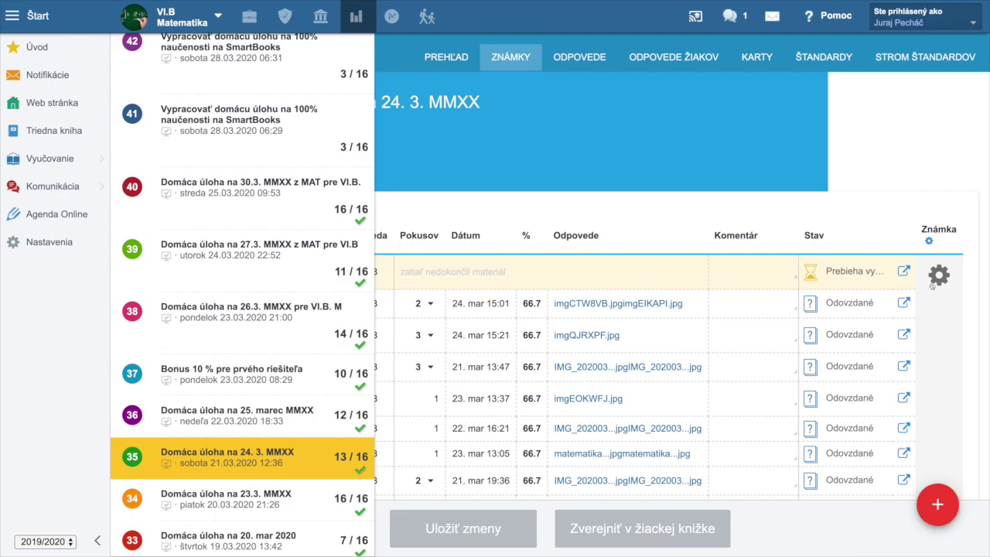
# Step: Assign the grades of Domáca úloha na 24. 3. MMXX to the existing event Korona úlohy
pyautogui.scroll(-1, 931, 286)
pyautogui.click(938, 249)
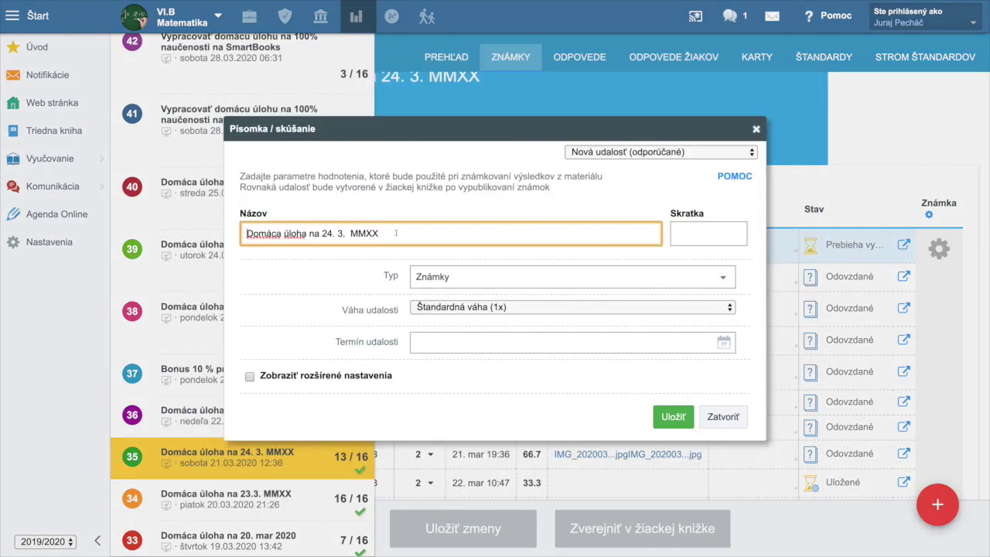
pyautogui.click(742, 152)
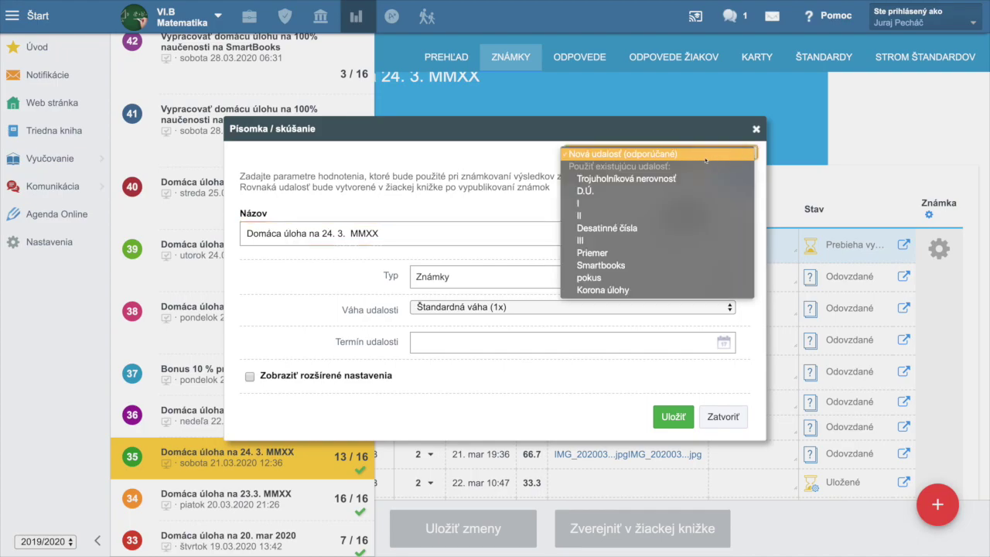
pyautogui.click(595, 290)
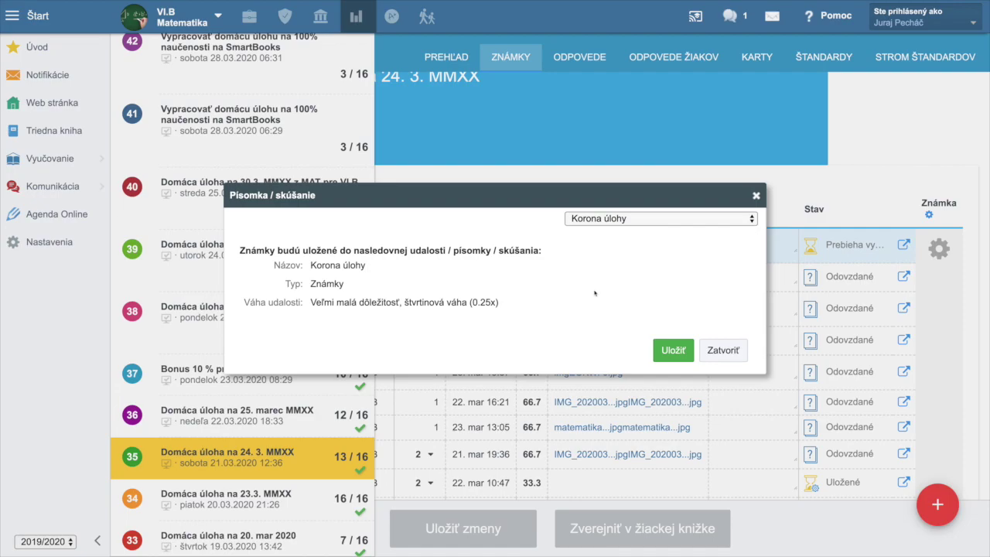
pyautogui.click(673, 350)
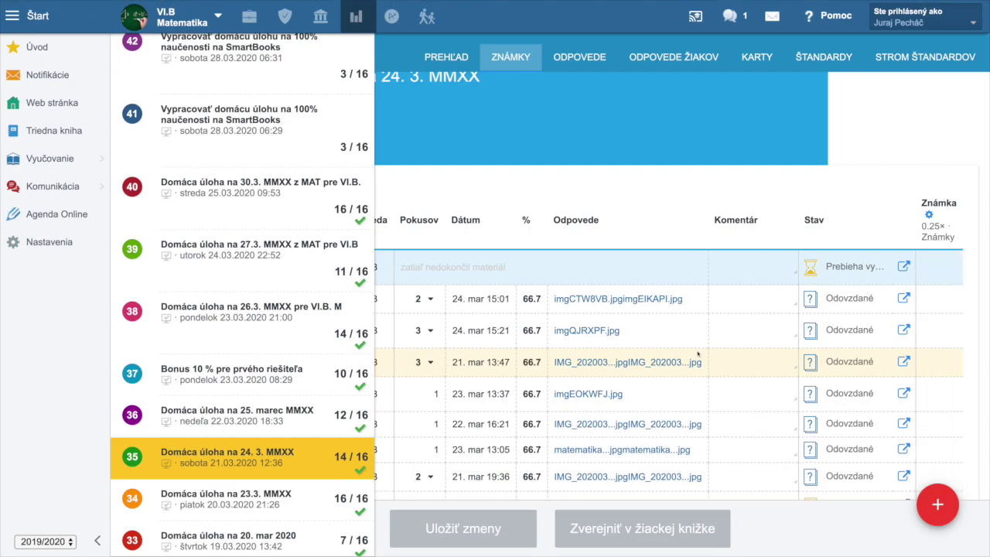
# Step: Enter grade 5 for the unfinished homework in the first row and grade 1 for the next four submissions, through imgEOKWFJ.jpg
pyautogui.click(927, 268)
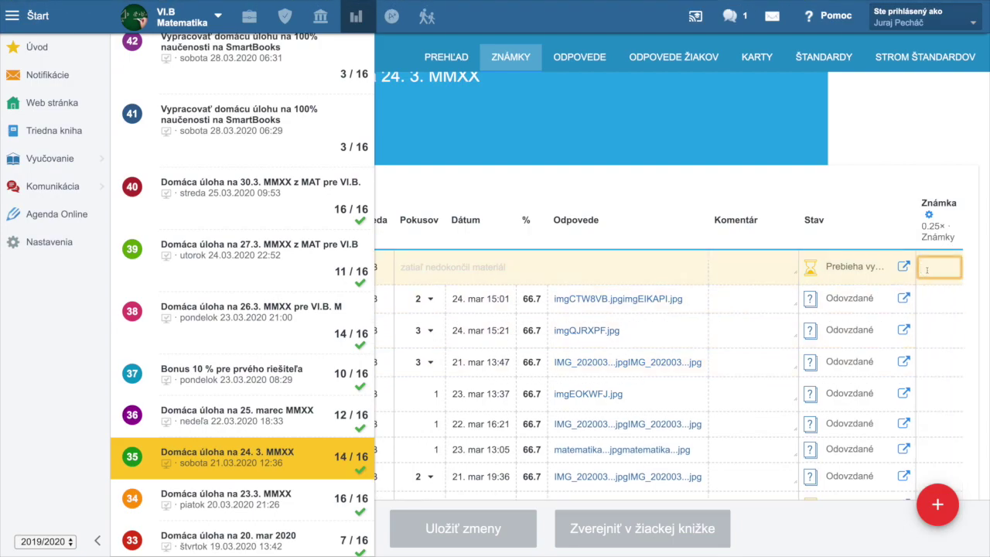
pyautogui.write('5')
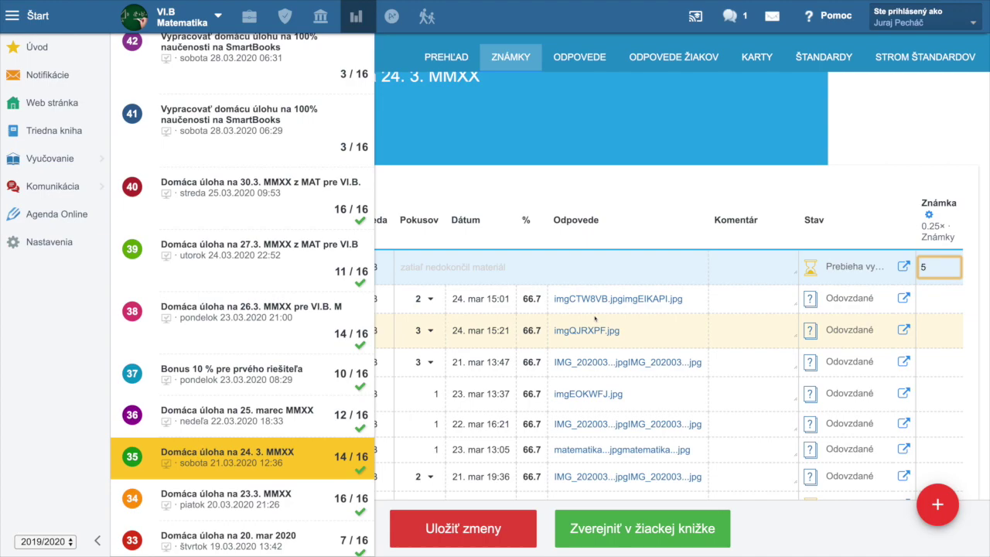
pyautogui.click(928, 301)
pyautogui.write('1')
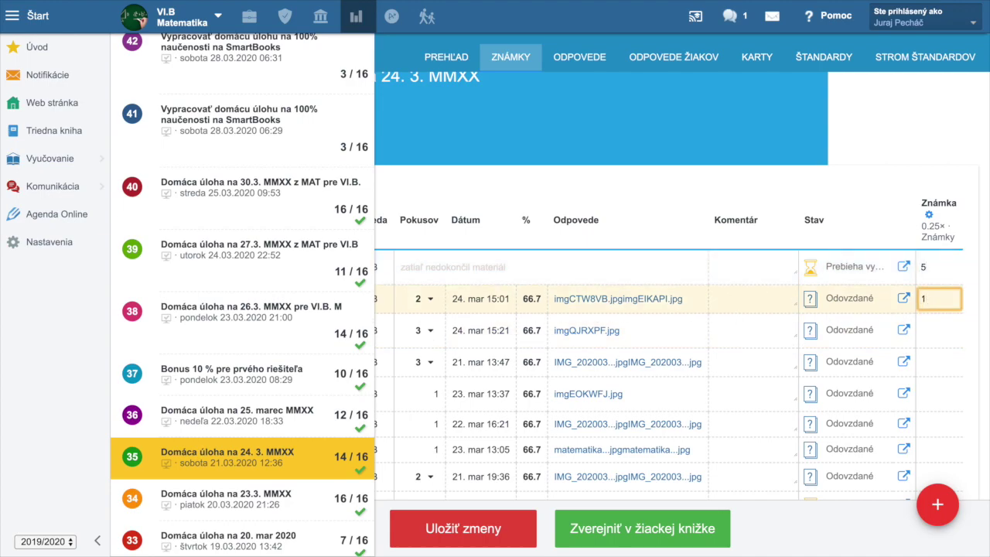
pyautogui.click(925, 331)
pyautogui.write('1')
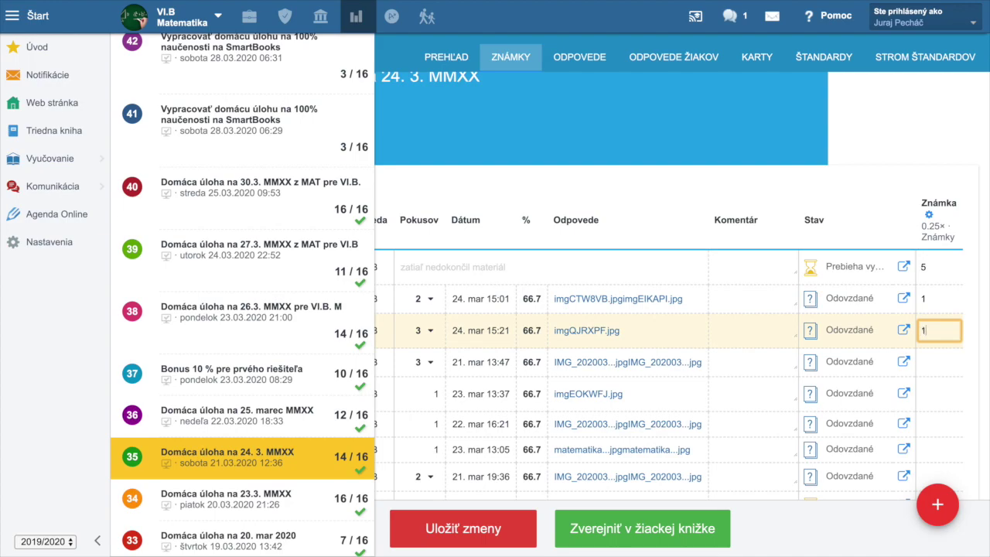
pyautogui.click(928, 361)
pyautogui.write('1')
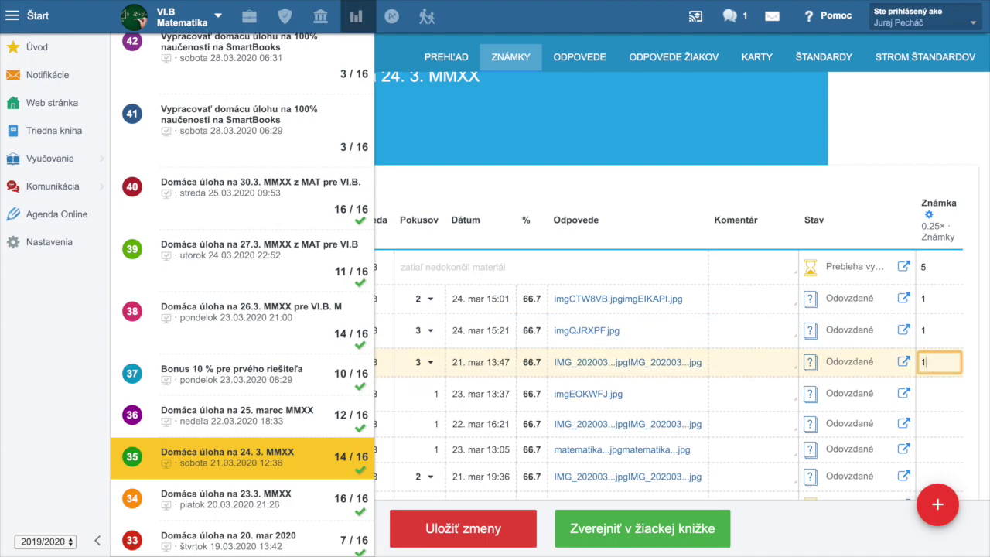
pyautogui.click(921, 394)
pyautogui.write('1')
# Step: Enter grade 1 for the three submissions below imgEOKWFJ.jpg and grade 5 for the merely saved homework from 22. mar 10:47
pyautogui.scroll(-3, 930, 313)
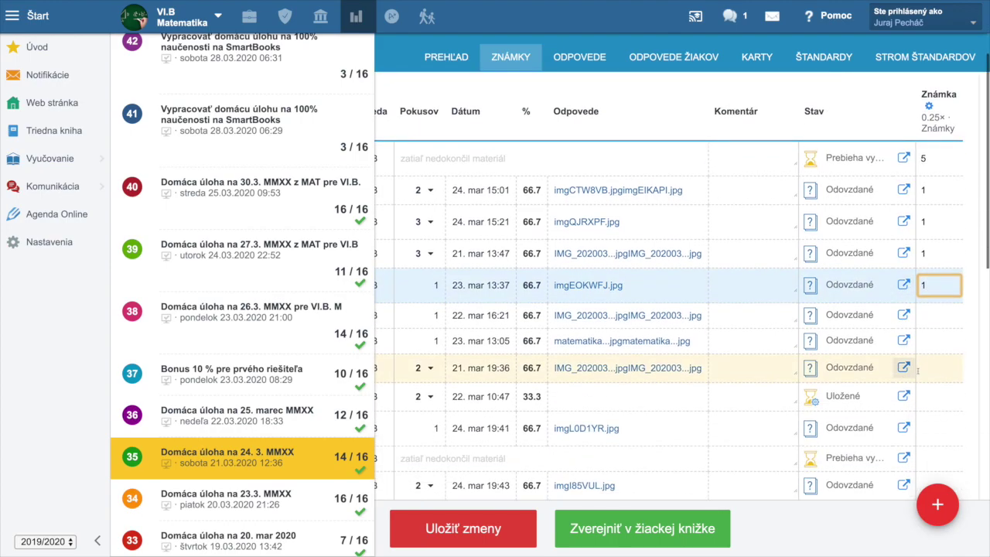
pyautogui.click(930, 309)
pyautogui.write('1')
pyautogui.click(925, 334)
pyautogui.write('1')
pyautogui.click(929, 360)
pyautogui.write('1')
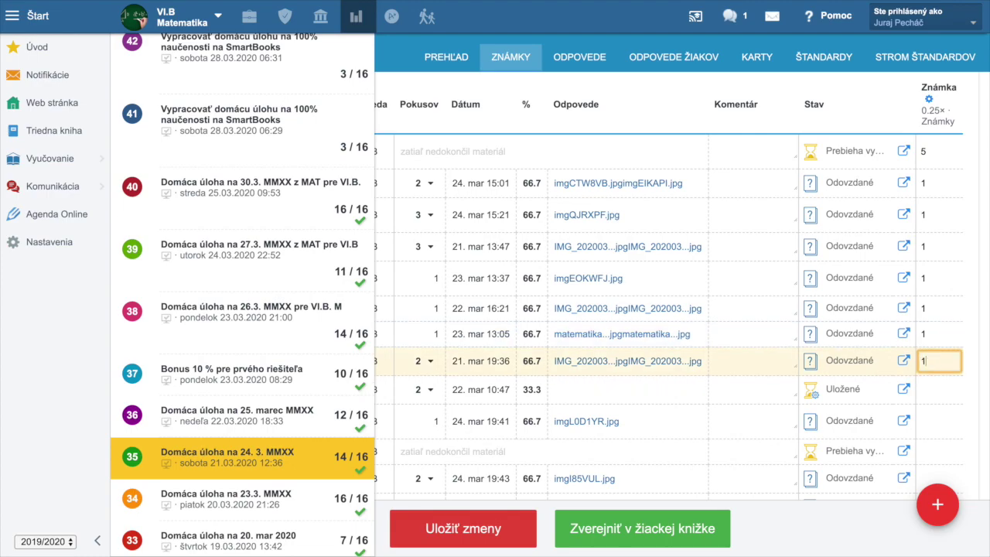
pyautogui.click(926, 390)
pyautogui.write('5')
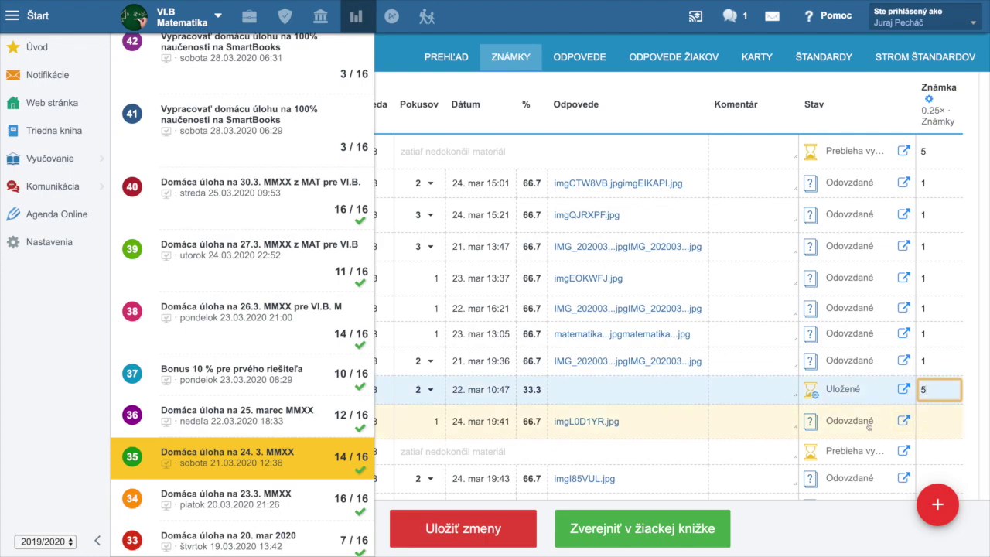
# Step: Enter grade 1 for the submission imgL0D1YR.jpg and grade 4 for imgI85VUL.jpg, skipping the unfinished homework between them
pyautogui.scroll(-1, 867, 426)
pyautogui.click(927, 383)
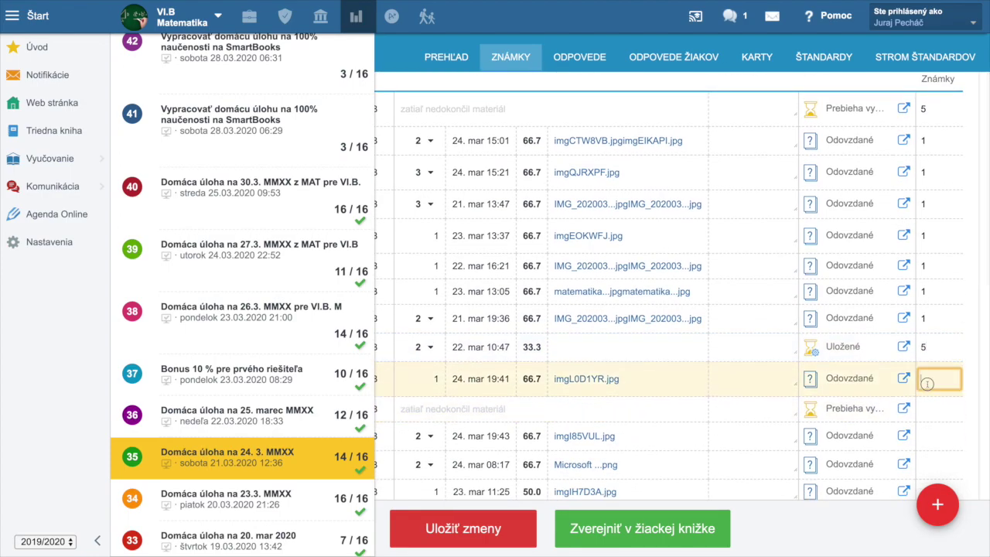
pyautogui.write('1')
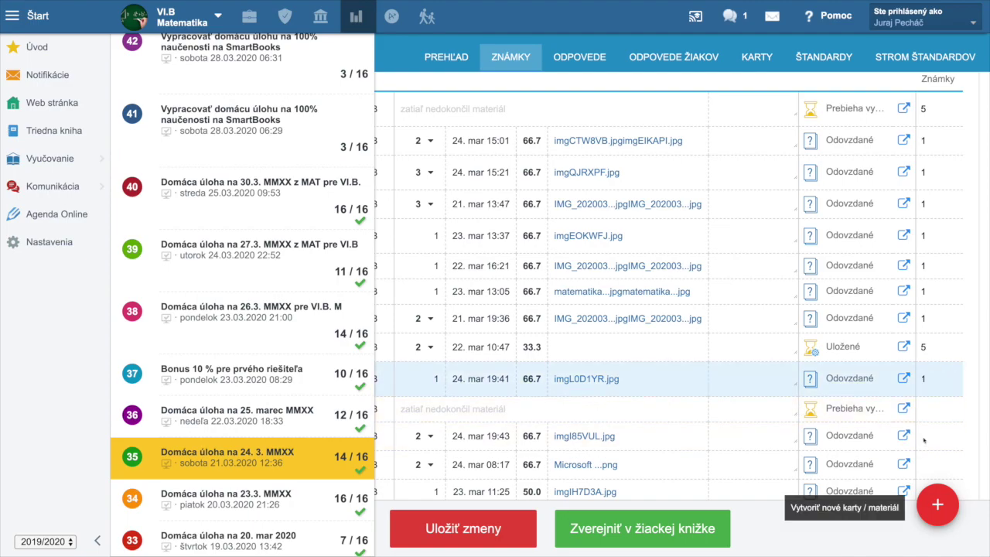
pyautogui.scroll(-3, 926, 439)
pyautogui.click(924, 317)
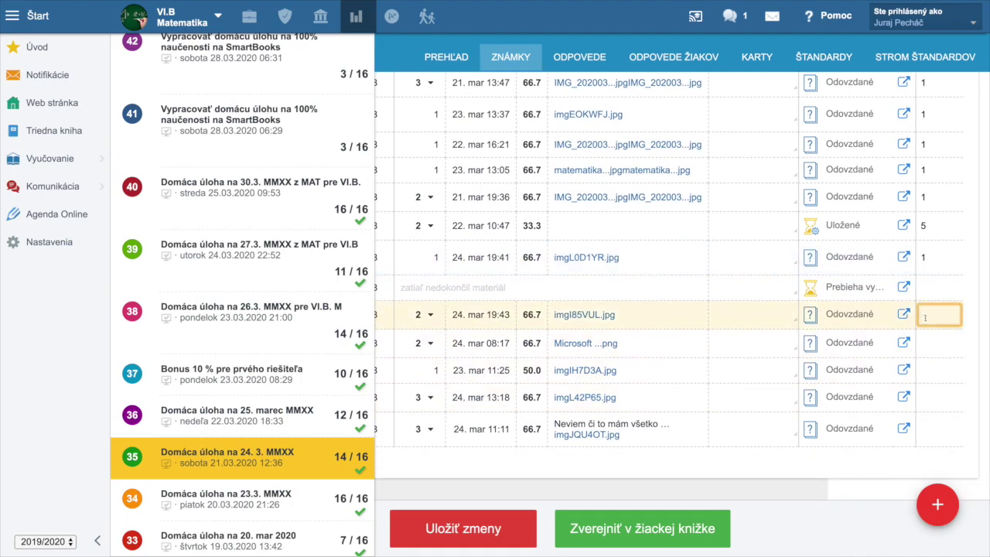
pyautogui.write('4')
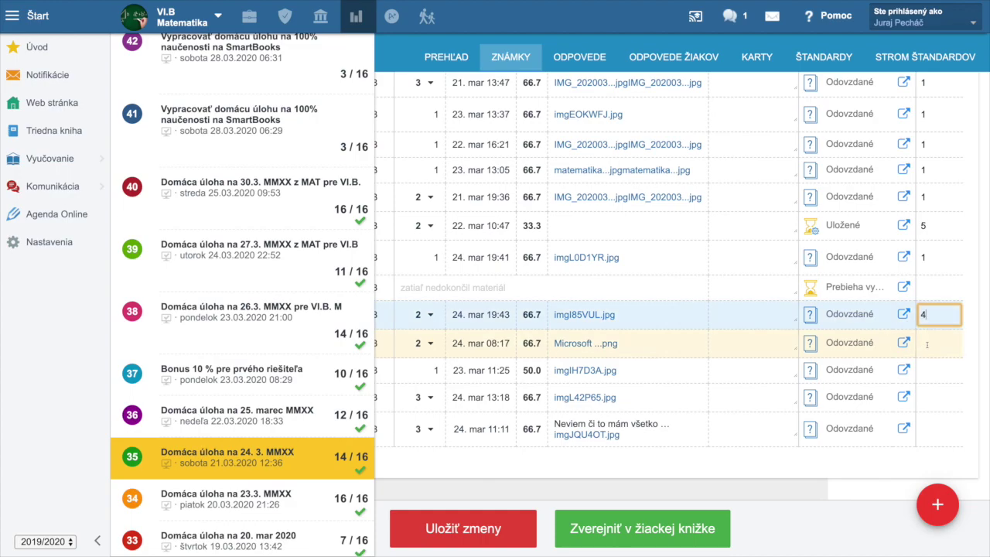
# Step: Enter grade 1 for the last four submissions, from Microsoft ...png through imgJQU4OT.jpg
pyautogui.press('Return')
pyautogui.write('1')
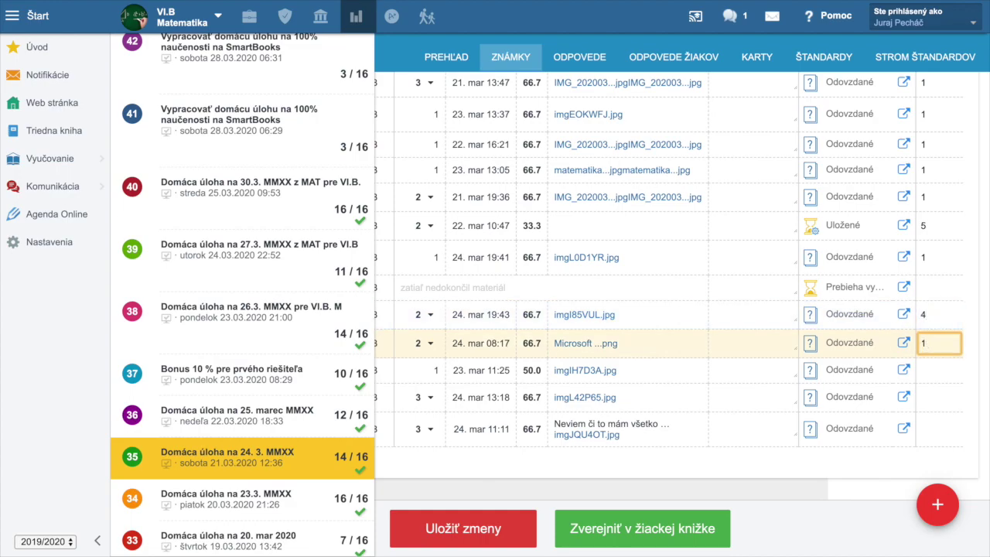
pyautogui.press('Return')
pyautogui.write('1')
pyautogui.press('Return')
pyautogui.write('1')
pyautogui.click(920, 429)
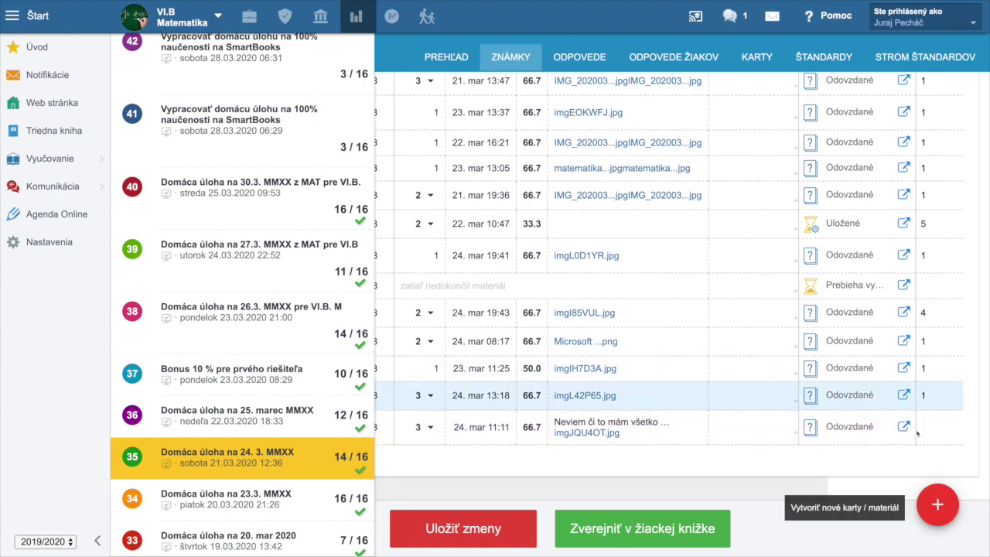
pyautogui.write('1')
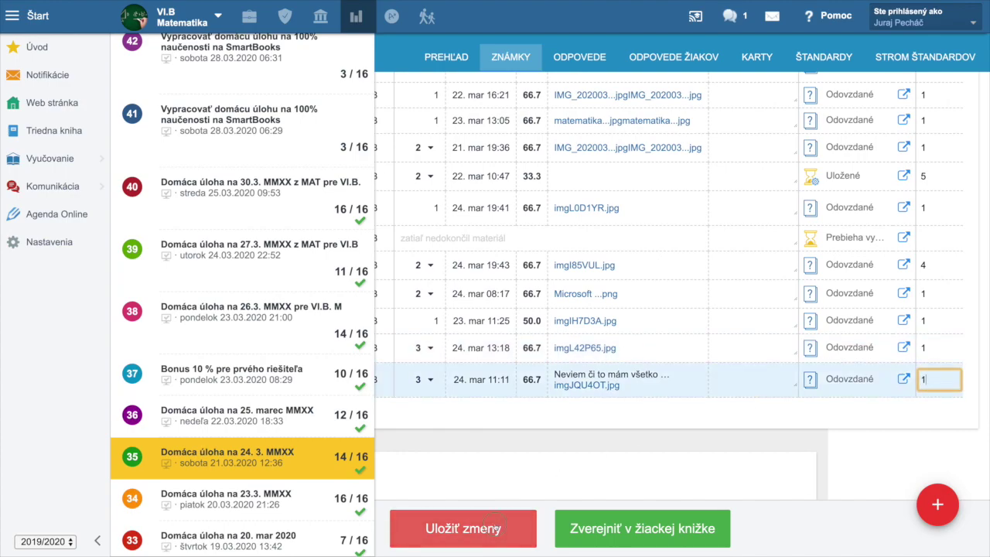
# Step: Save the grades of Domáca úloha na 24. 3. MMXX and publish them to the student record book under Korona úlohy
pyautogui.click(499, 526)
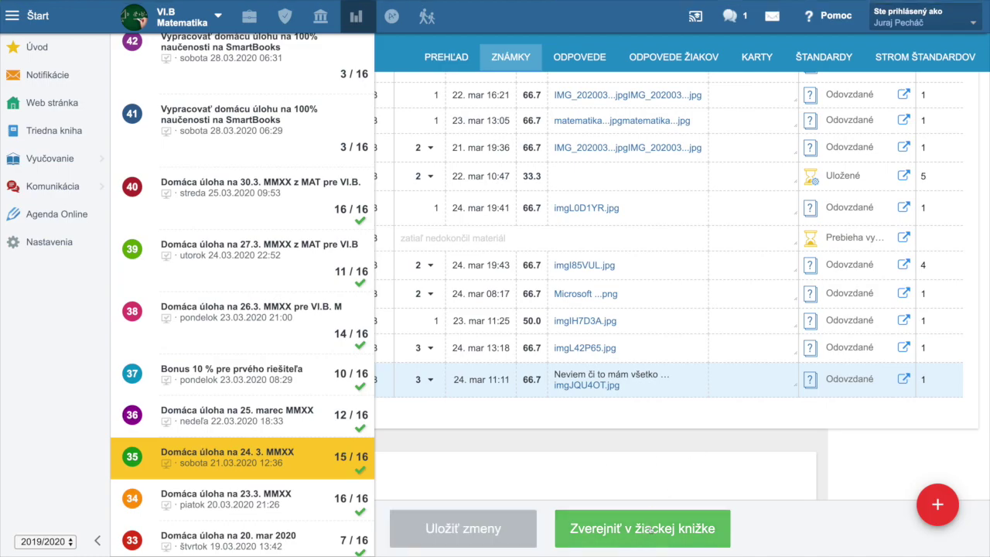
pyautogui.click(652, 530)
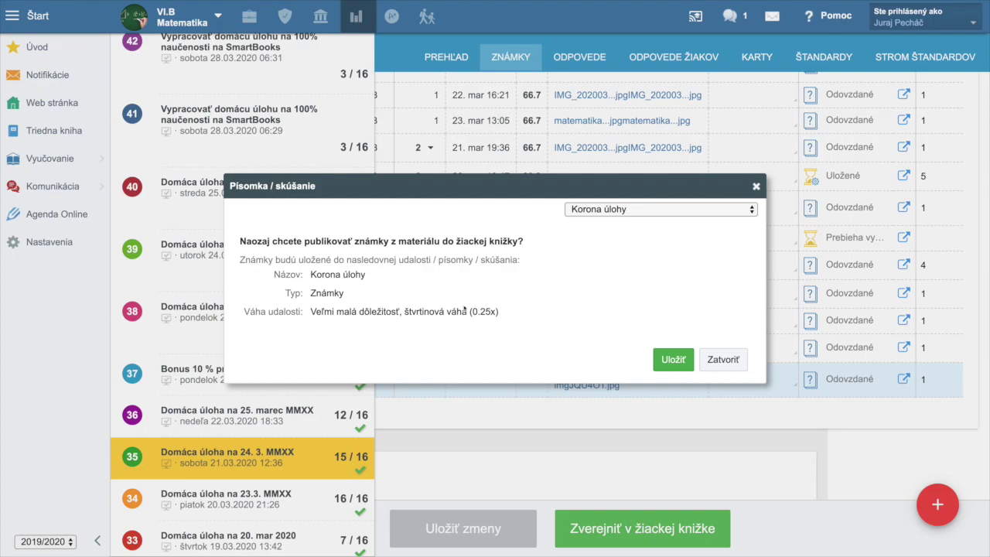
pyautogui.click(674, 361)
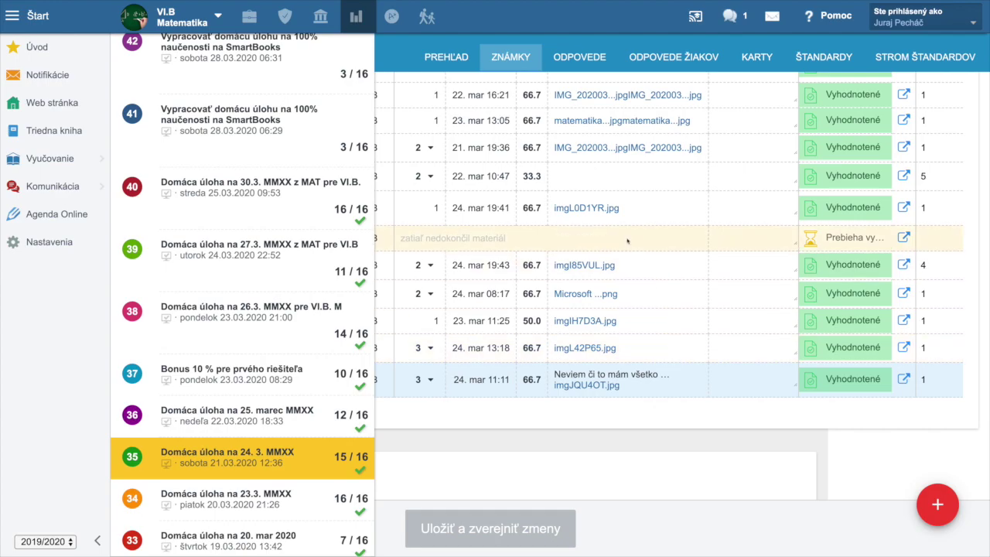
# Step: Review the published grades of both homeworks in the Korona úlohy column of the VI.B mathematics gradebook
pyautogui.click(391, 17)
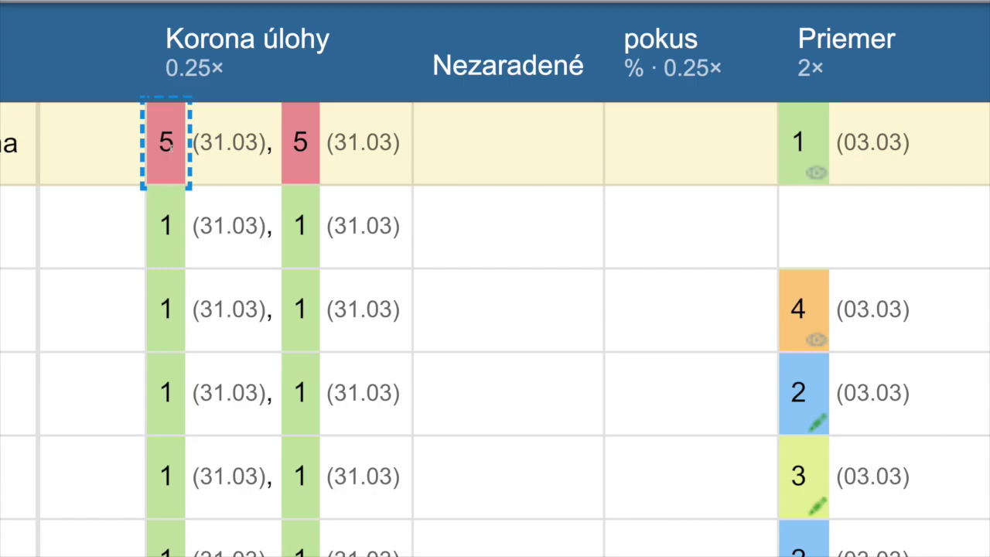
pyautogui.scroll(-6, 350, 295)
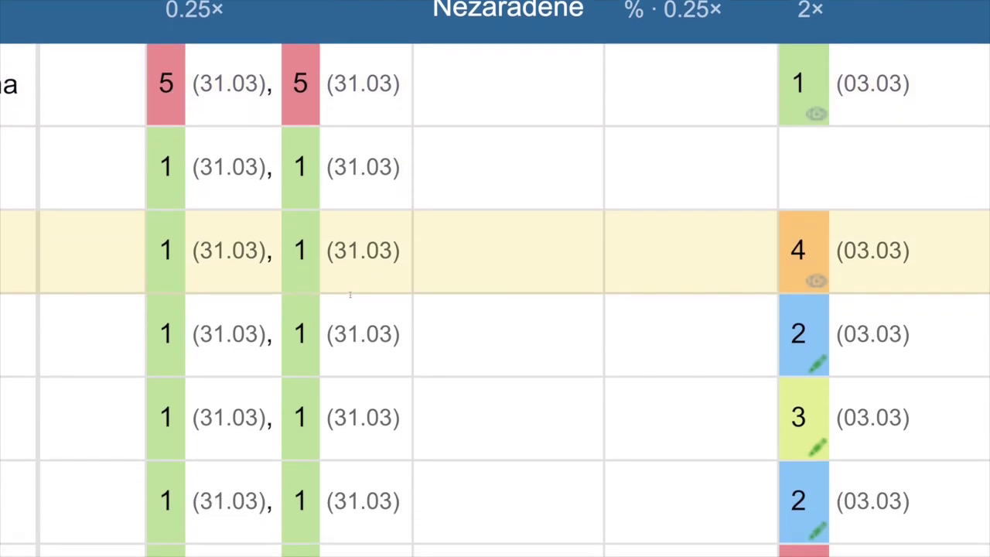
pyautogui.scroll(-3, 350, 295)
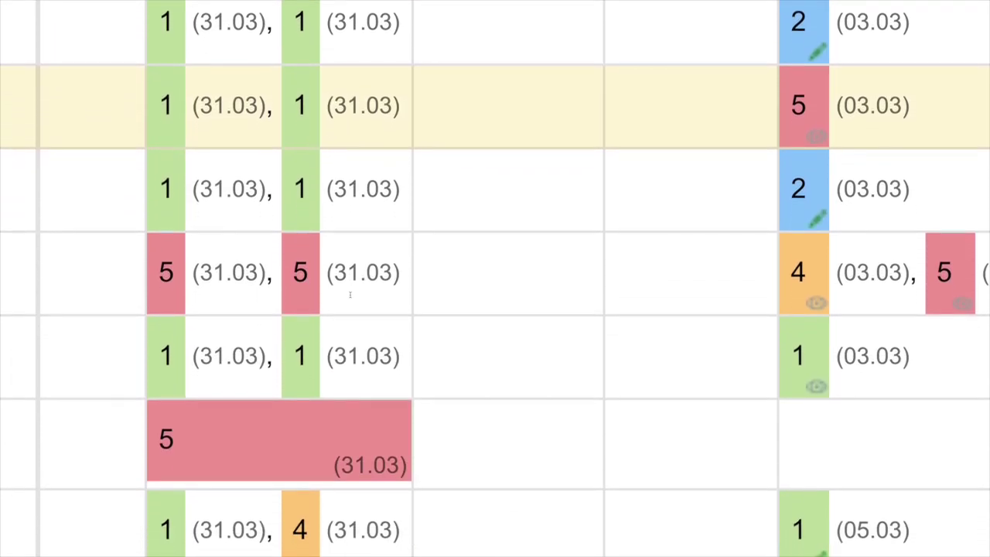
pyautogui.scroll(-4, 350, 295)
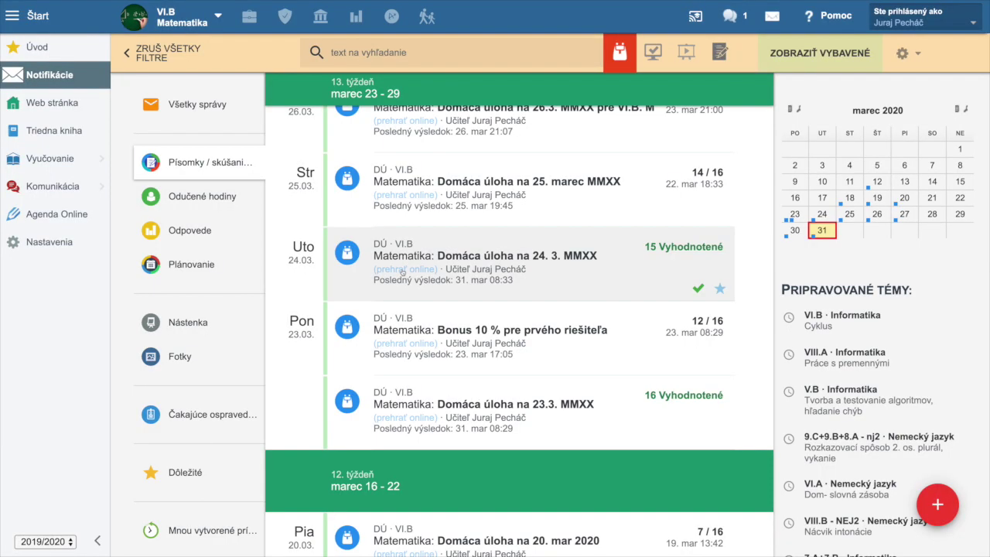
# Step: Reopen the grades of Domáca úloha na 24. 3. MMXX, entering 5 for the unfinished homework and 2 for imgI85VUL.jpg
pyautogui.click(403, 271)
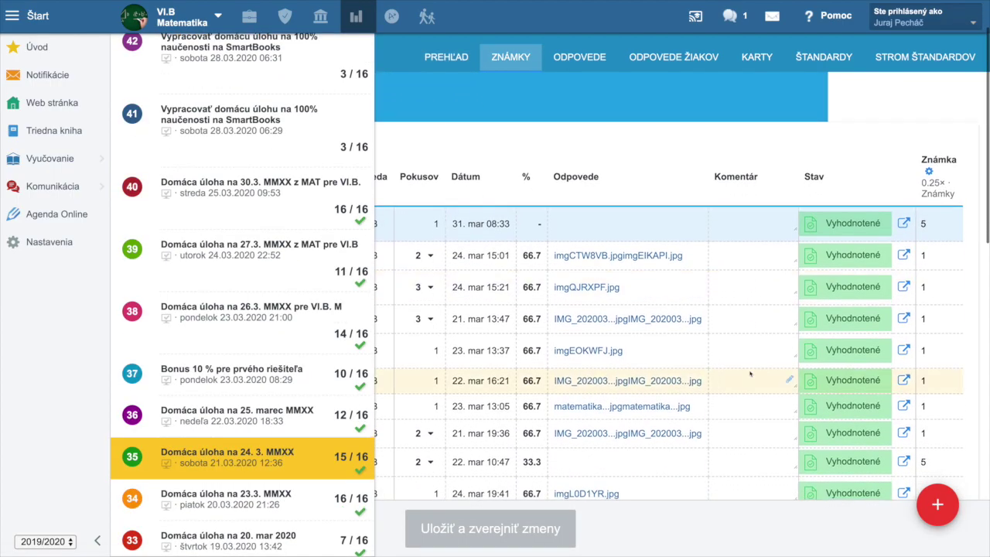
pyautogui.click(922, 390)
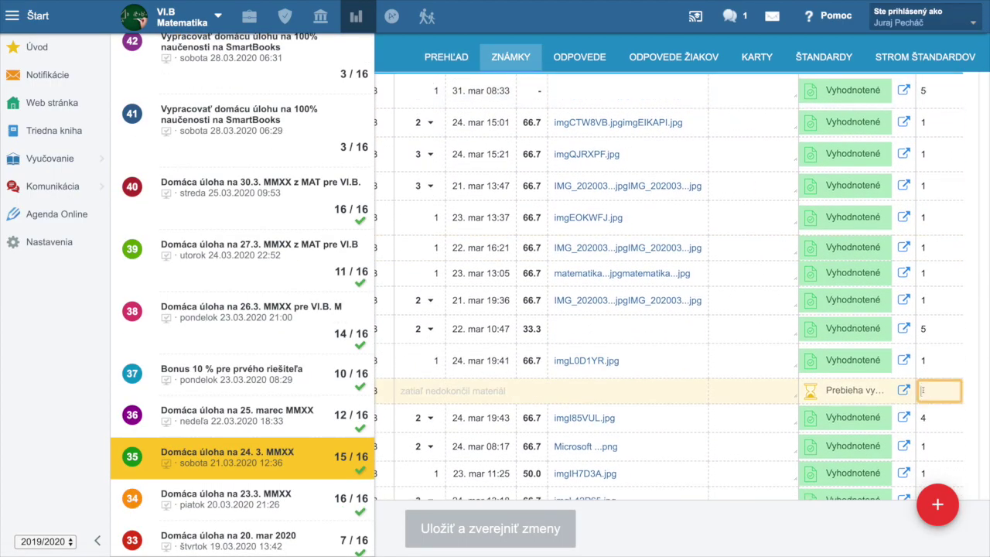
pyautogui.write('5')
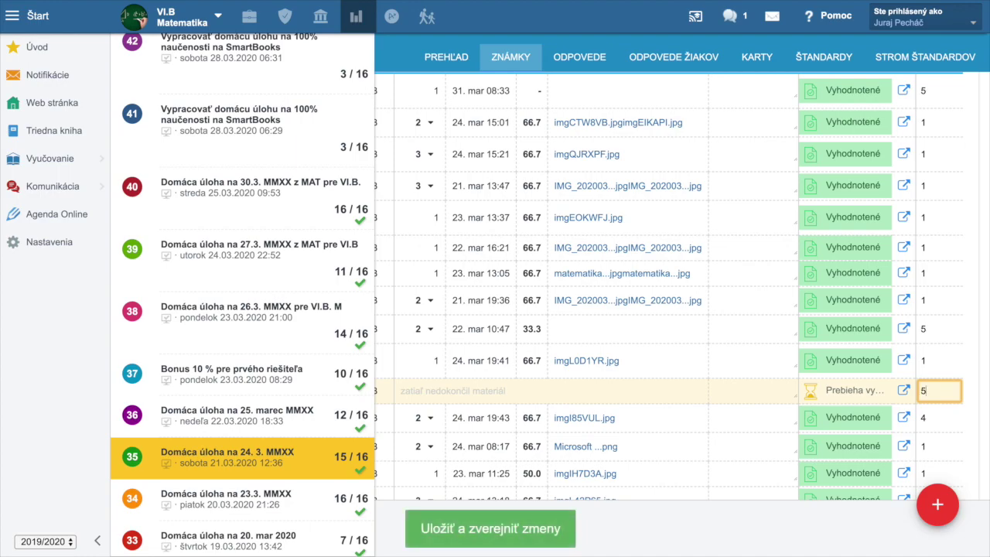
pyautogui.click(927, 418)
pyautogui.press('BackSpace')
pyautogui.write('2')
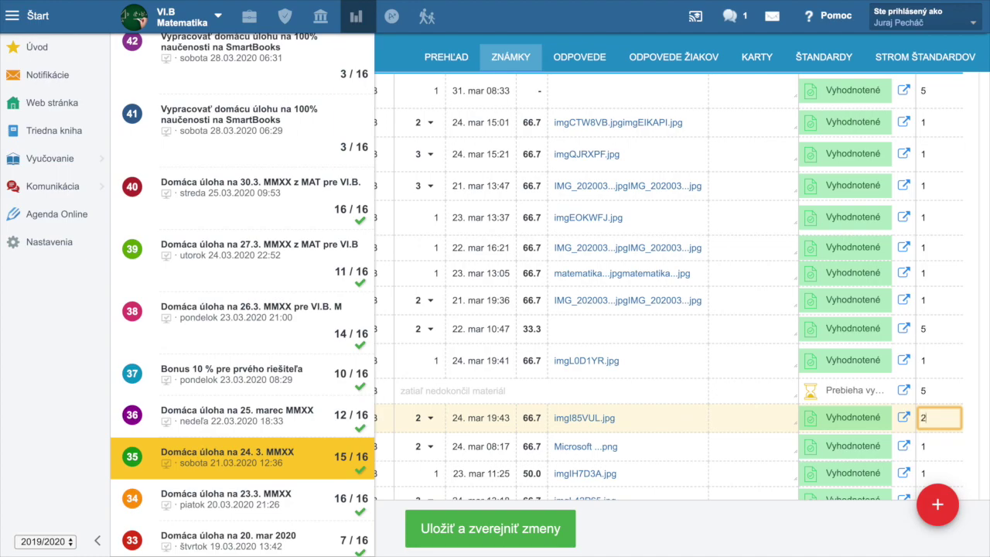
# Step: Save and publish the added and corrected grades, including the changed grade for imgI85VUL.jpg
pyautogui.click(512, 534)
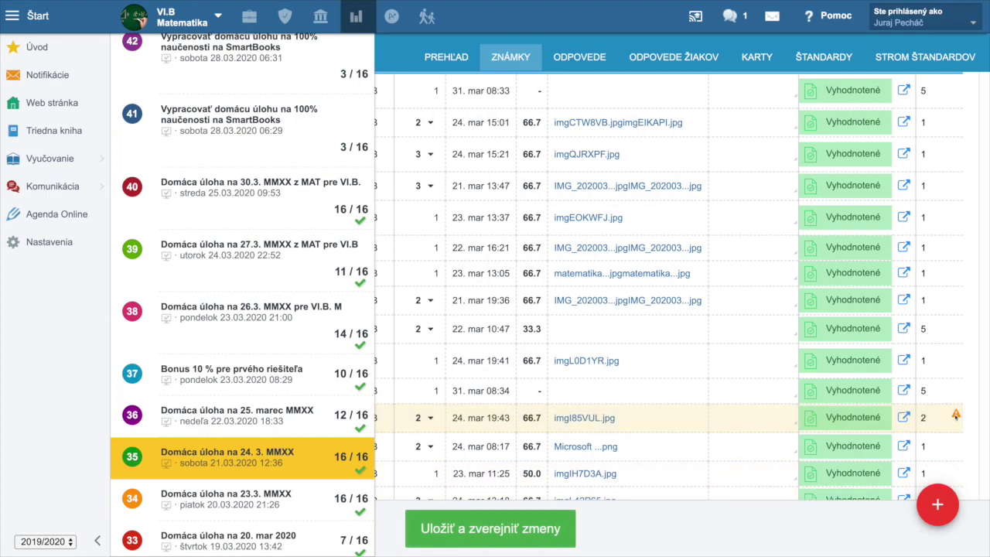
pyautogui.moveTo(955, 416)
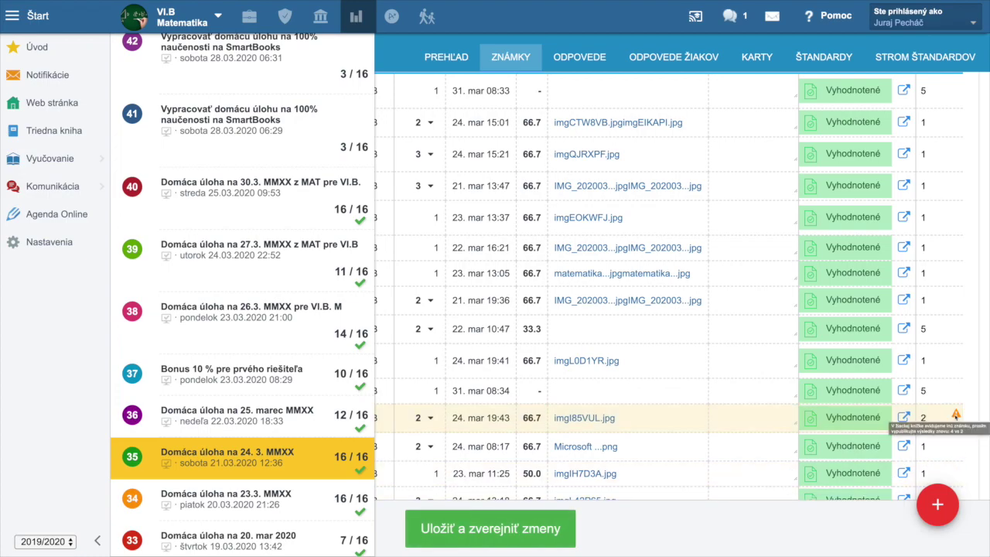
pyautogui.click(489, 532)
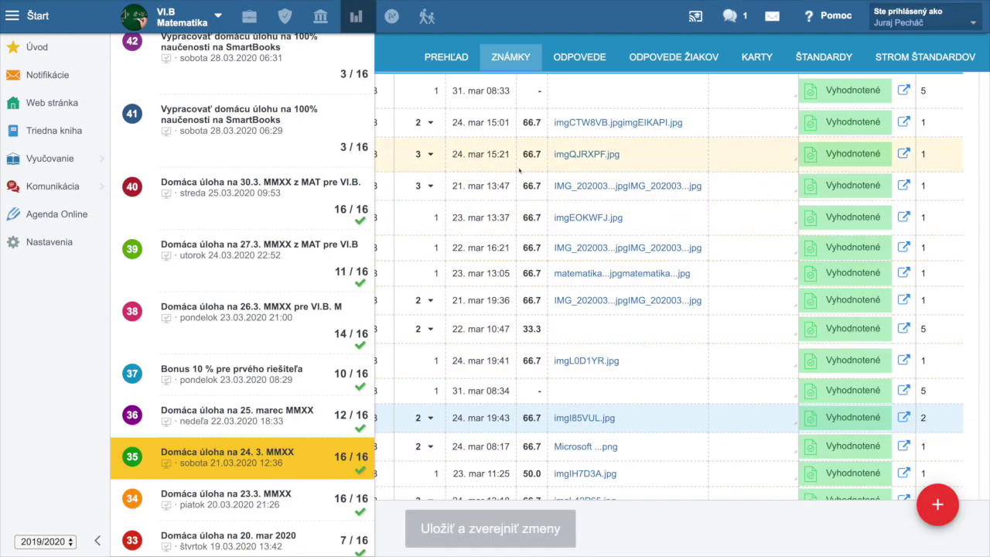
# Step: Check the added and corrected homework grades in the gradebook's Korona úlohy column
pyautogui.click(392, 16)
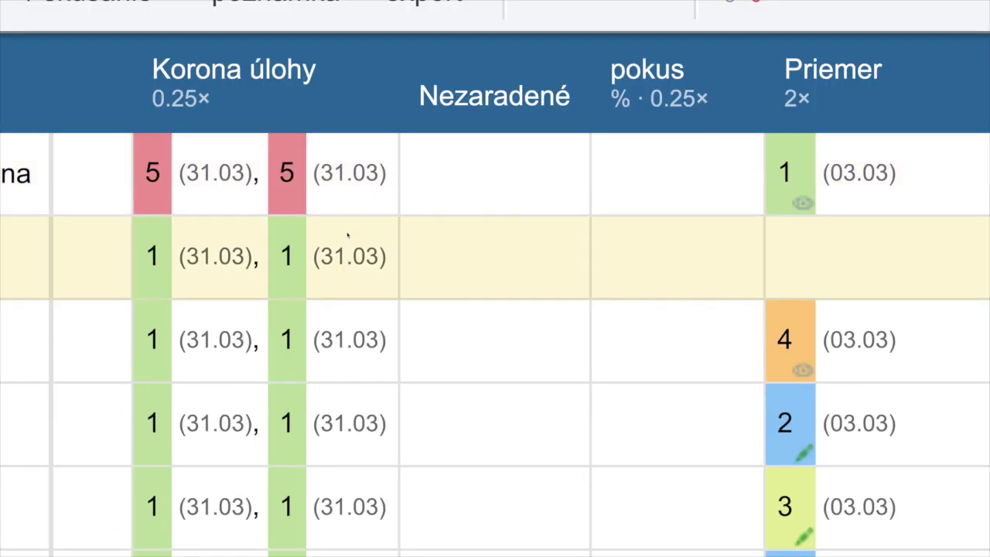
pyautogui.scroll(-6, 348, 230)
pyautogui.scroll(-3, 343, 347)
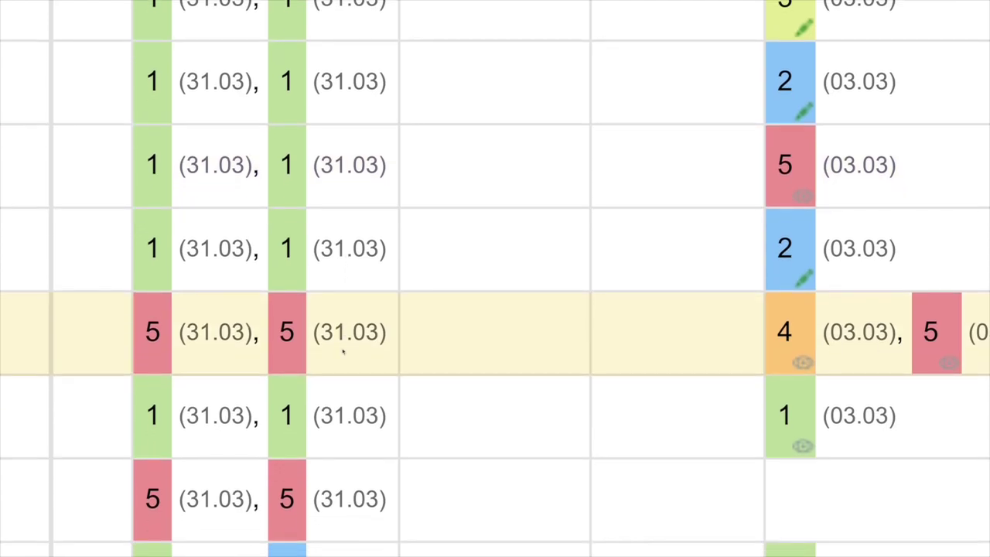